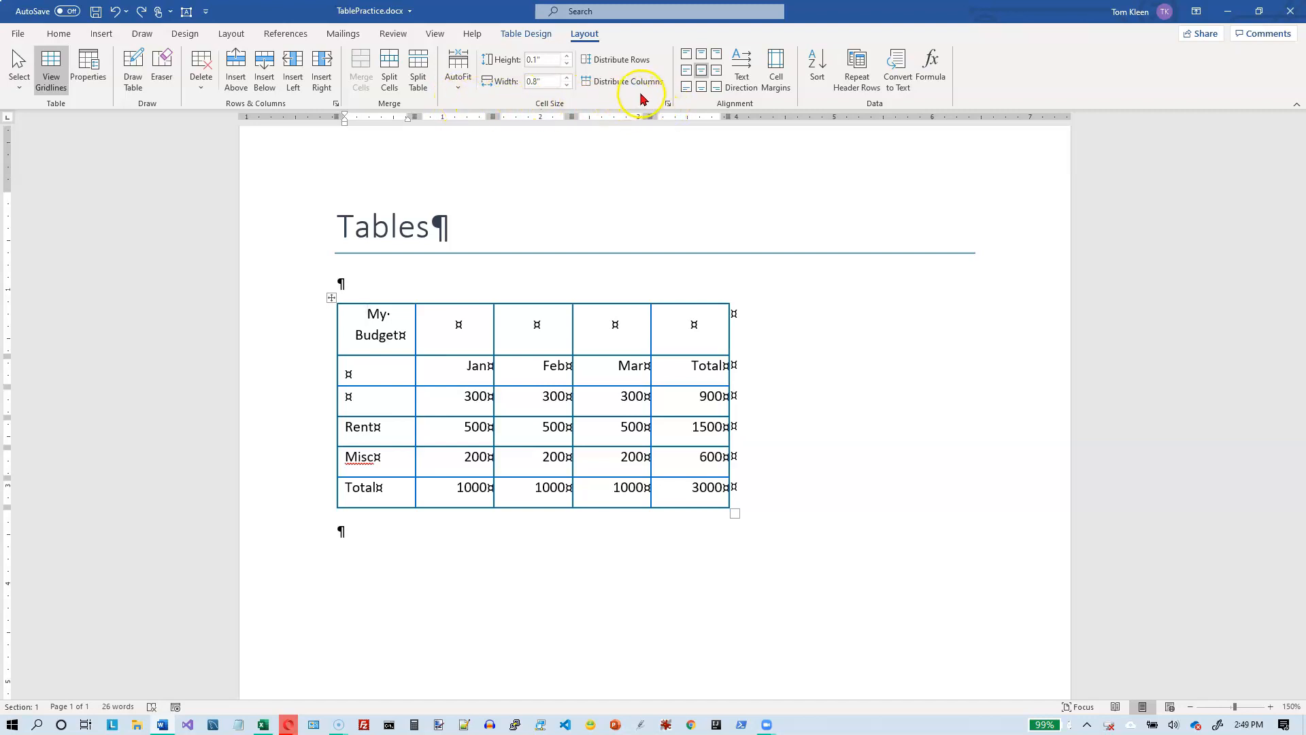
Step: AutoFit the budget table's columns to their contents
left_click(459, 91)
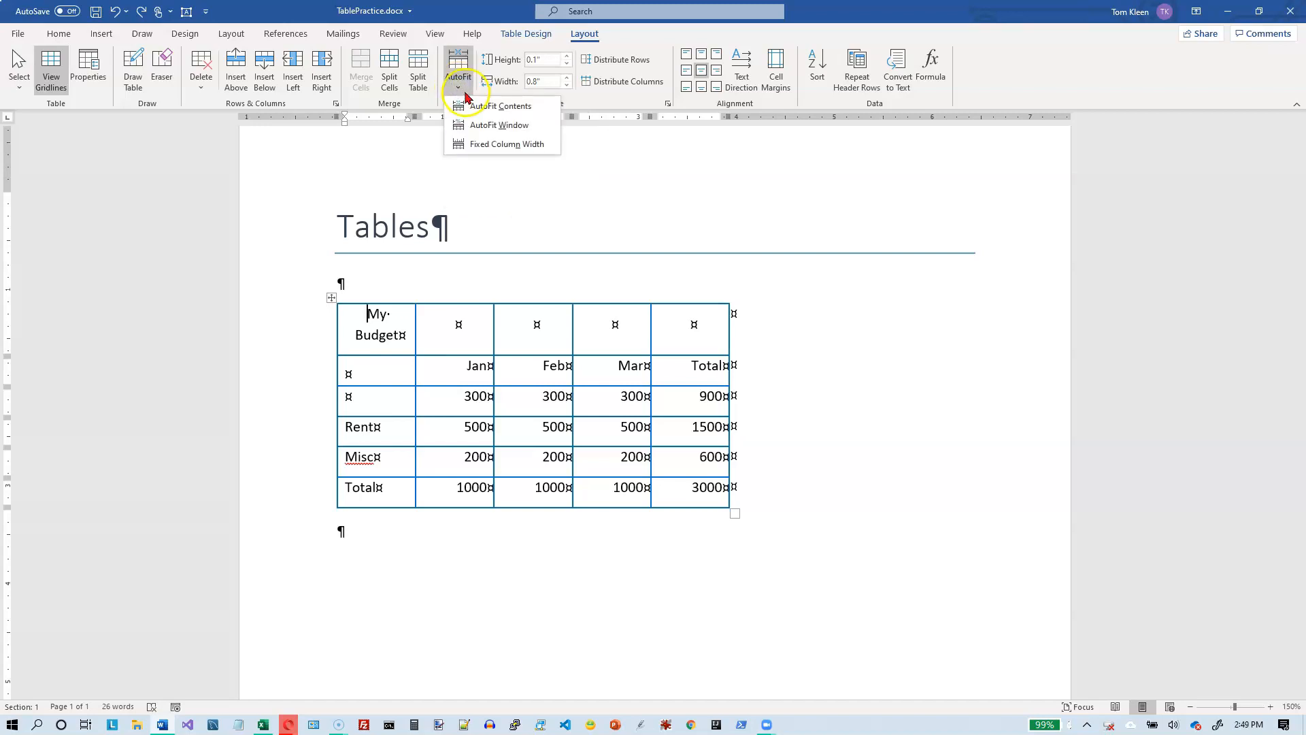
left_click(471, 109)
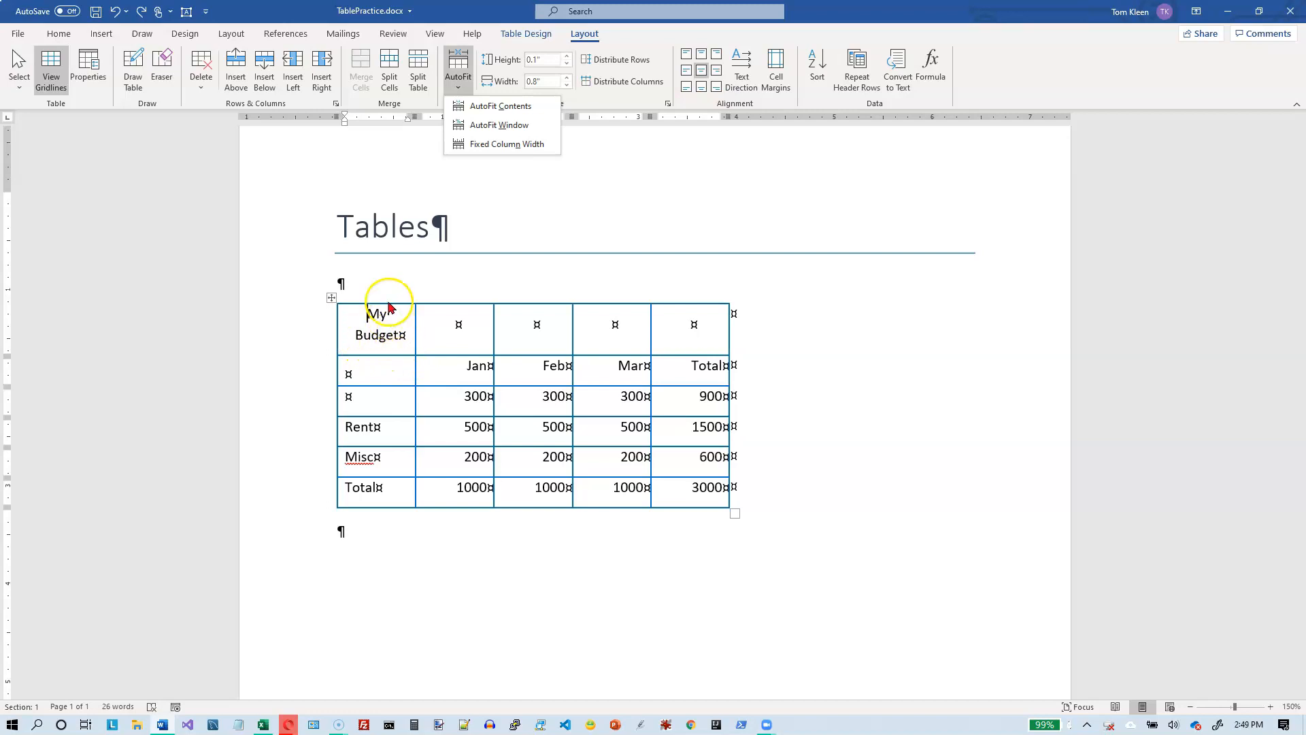
left_click(484, 106)
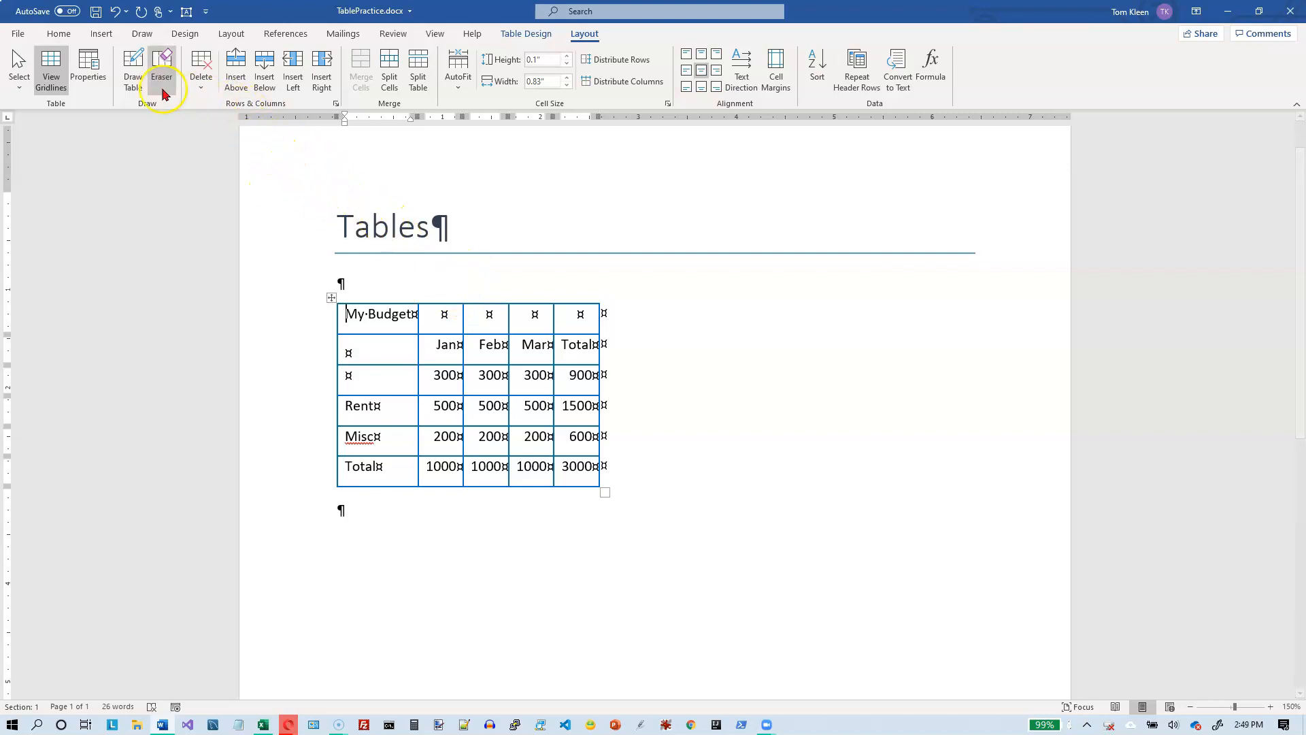
Step: Hide the paragraph marks and other formatting symbols in the document
left_click(58, 33)
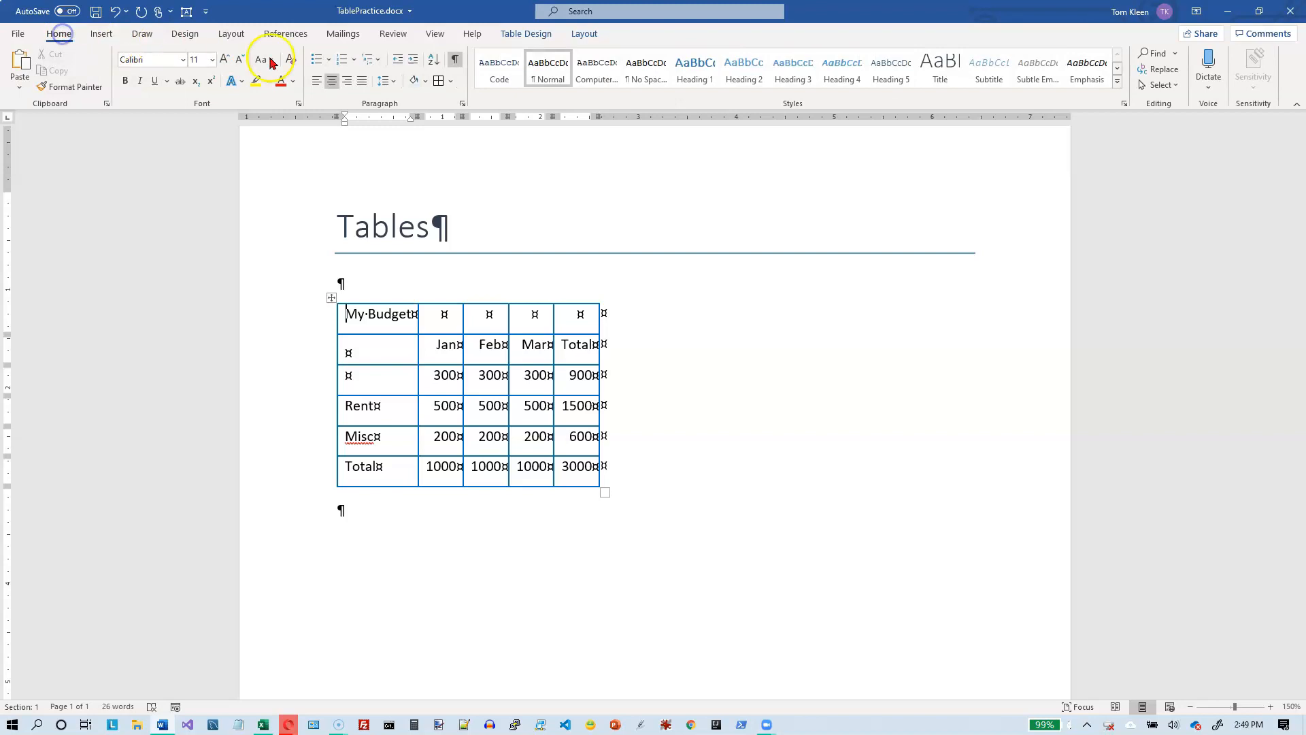
left_click(455, 63)
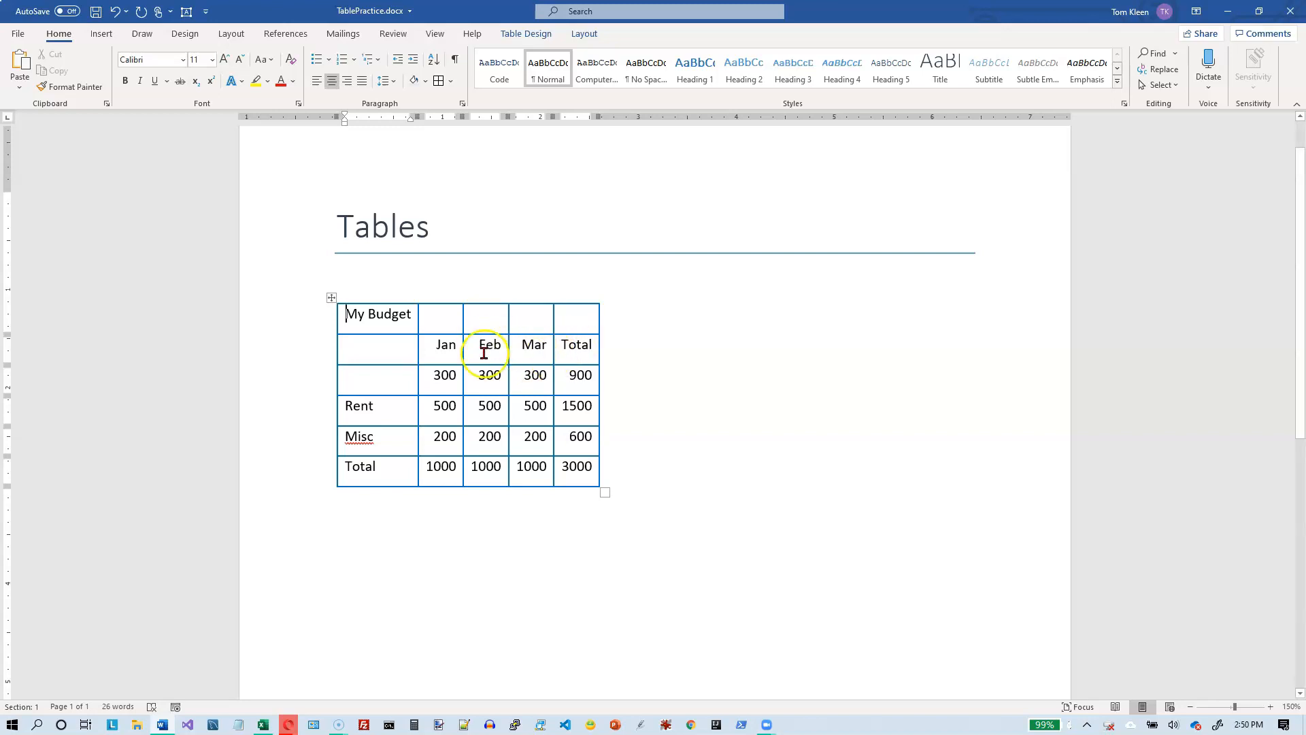
Step: Undo the AutoFit to contents and AutoFit the budget table to the window width instead
left_click(116, 12)
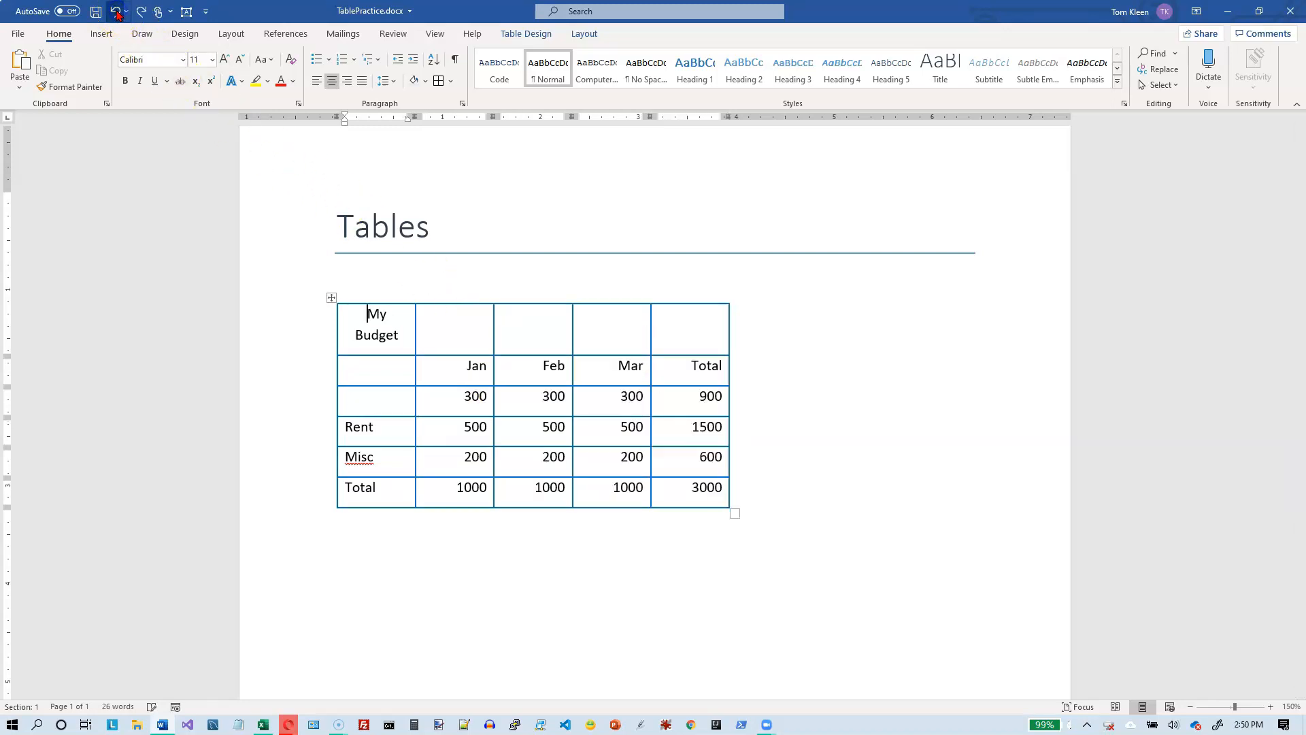
left_click(573, 37)
left_click(458, 85)
left_click(472, 126)
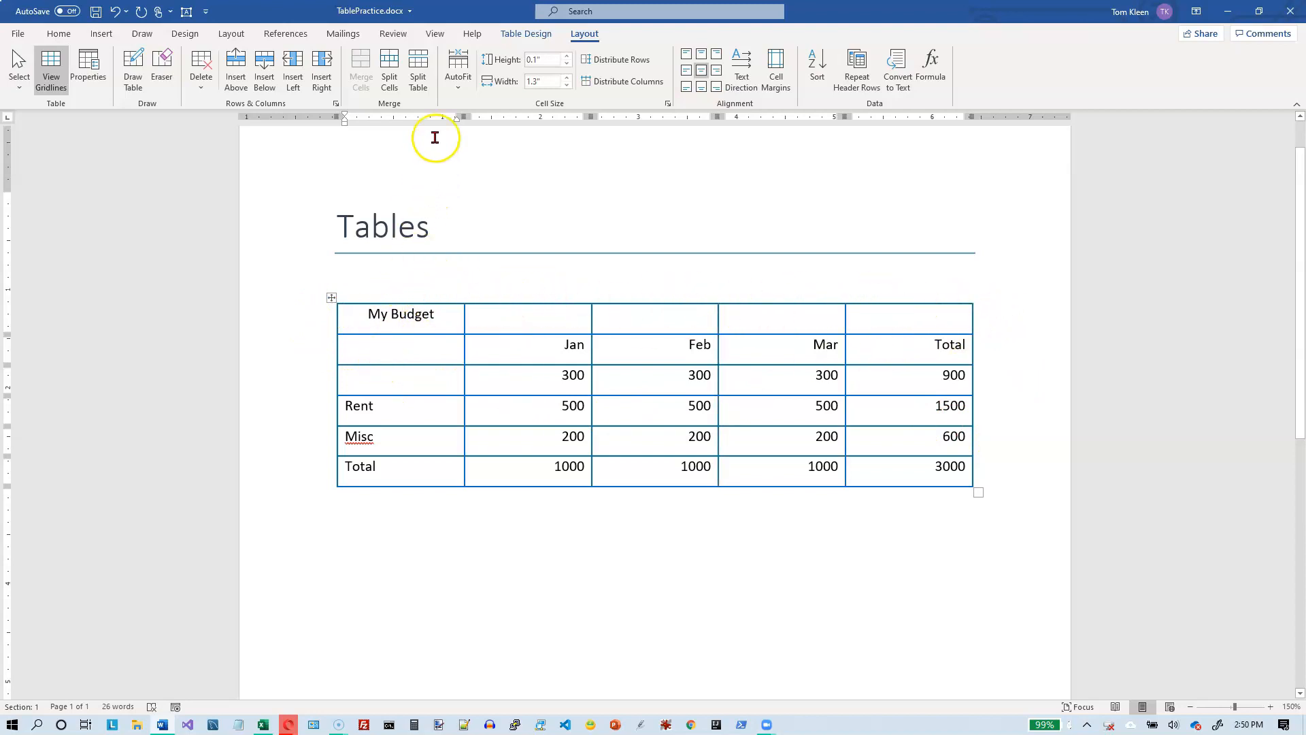
Step: Switch the budget table to fixed column width and place the cursor in the My Budget cell
left_click(457, 89)
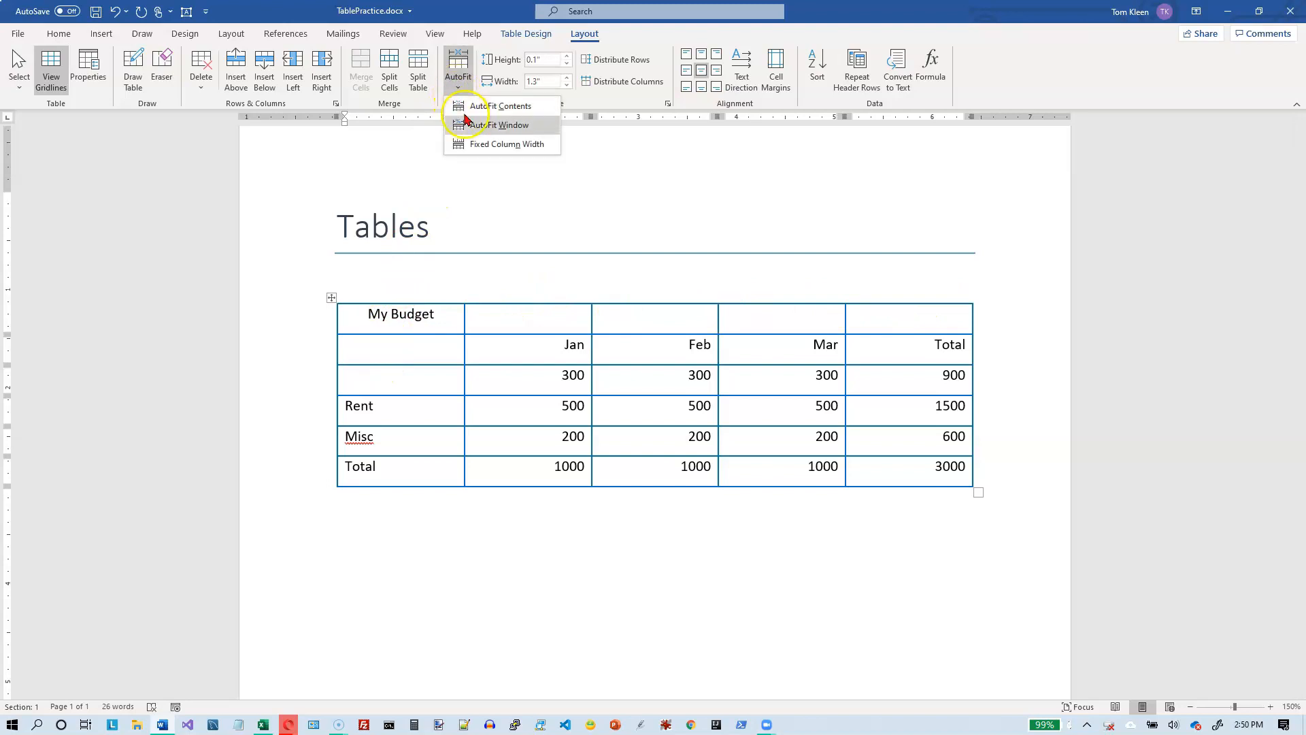
left_click(478, 145)
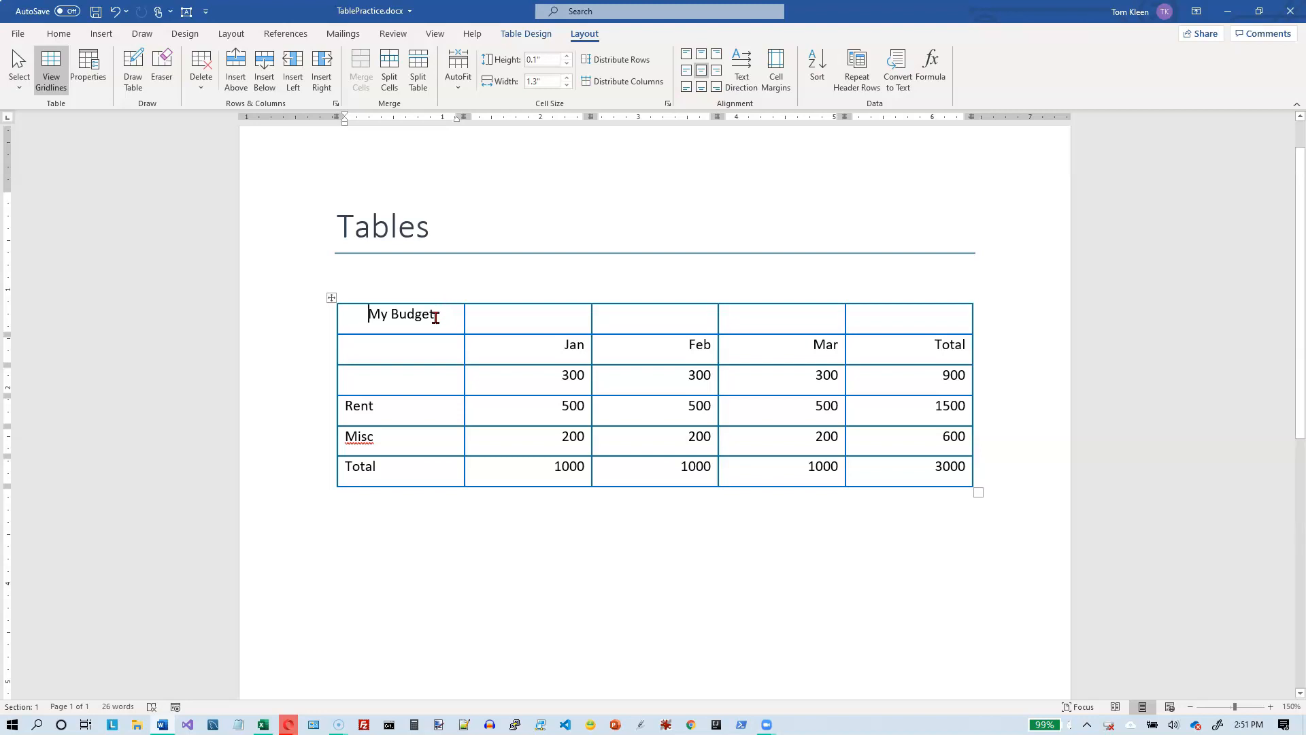
left_click(434, 322)
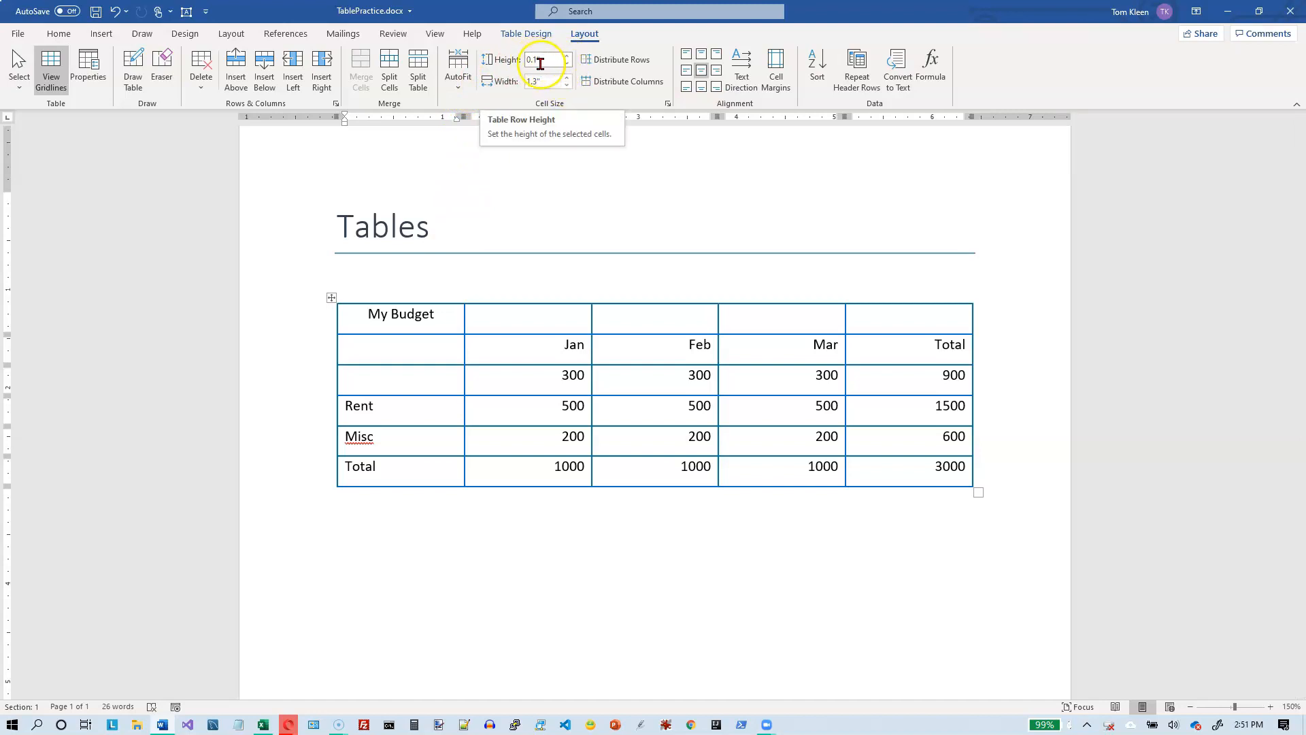
Step: Select the whole budget table and set the height of its rows to 0.5"
left_click(334, 299)
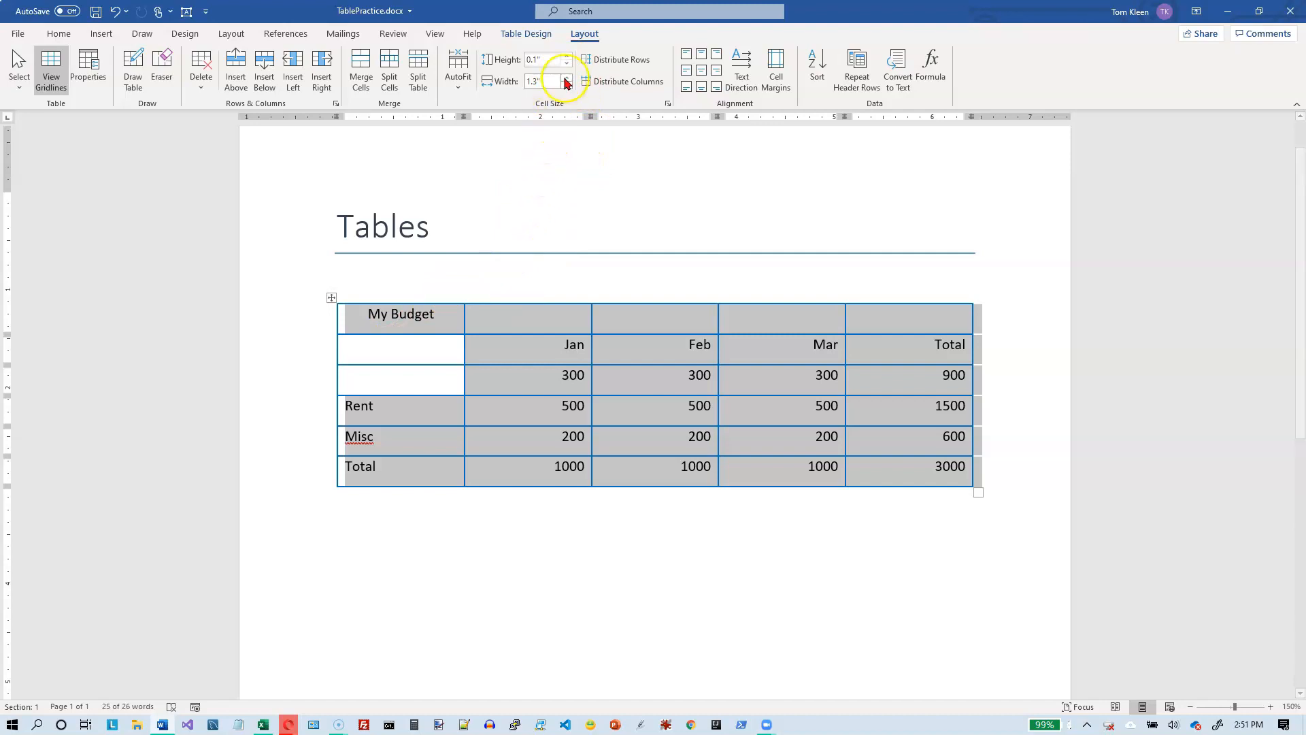
left_click(566, 57)
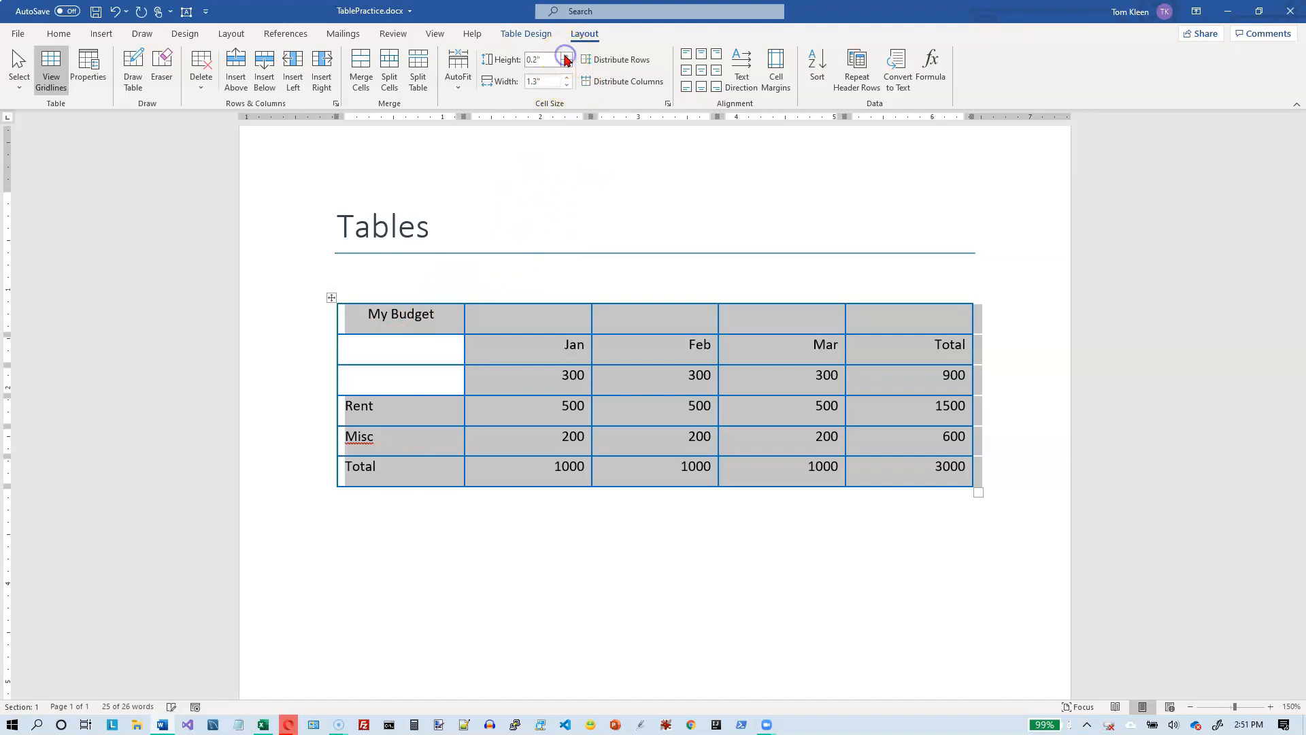
left_click(566, 56)
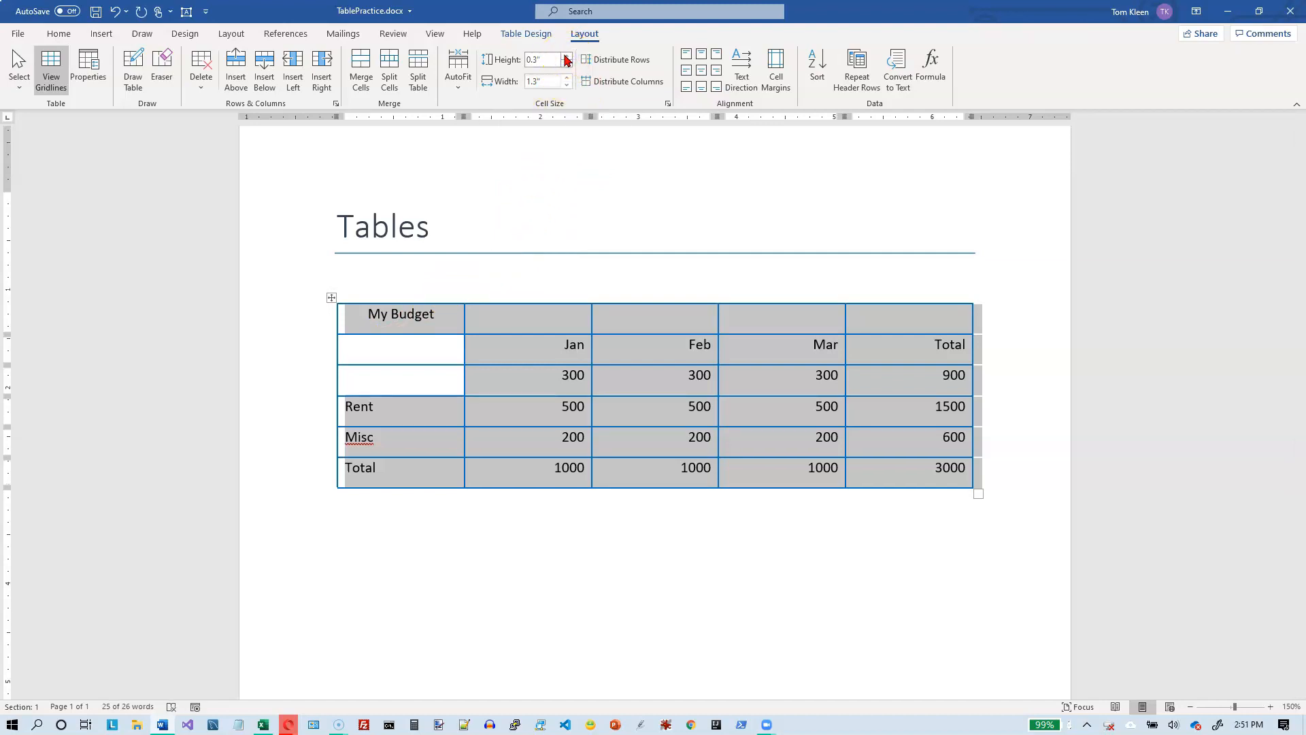
left_click(566, 57)
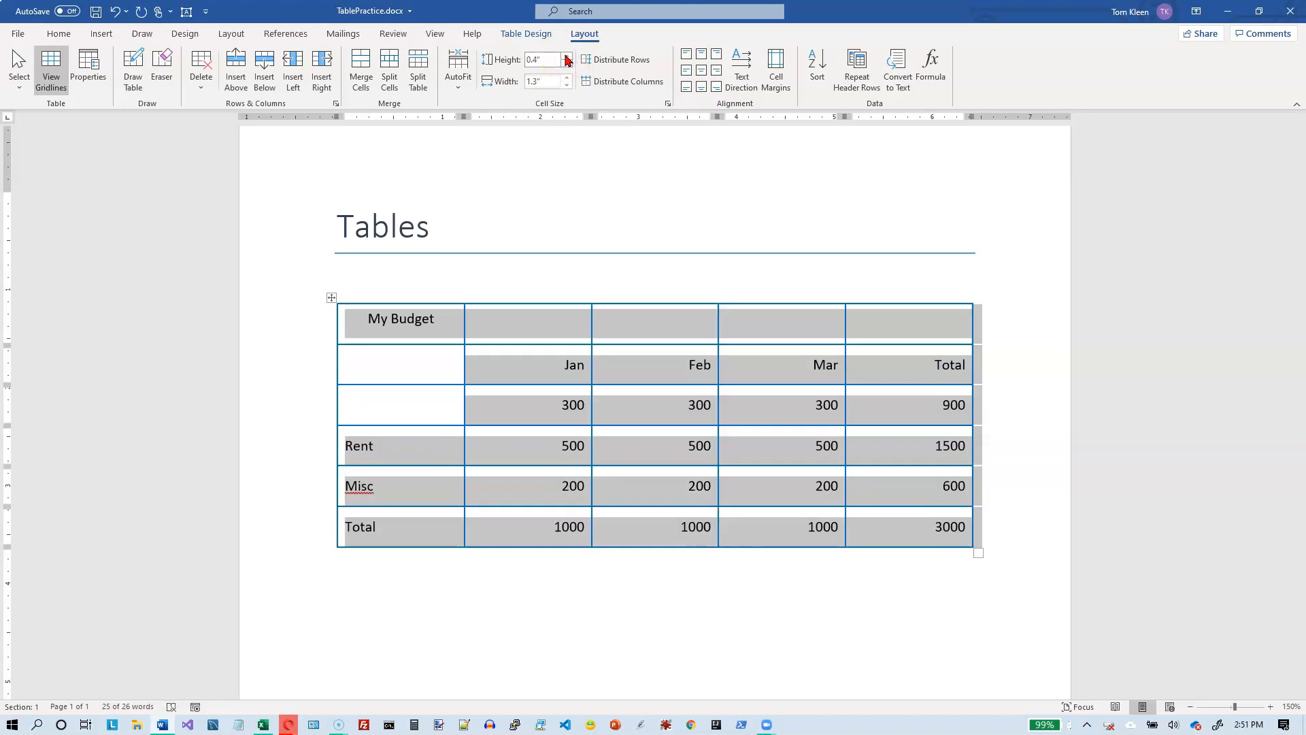
left_click(566, 57)
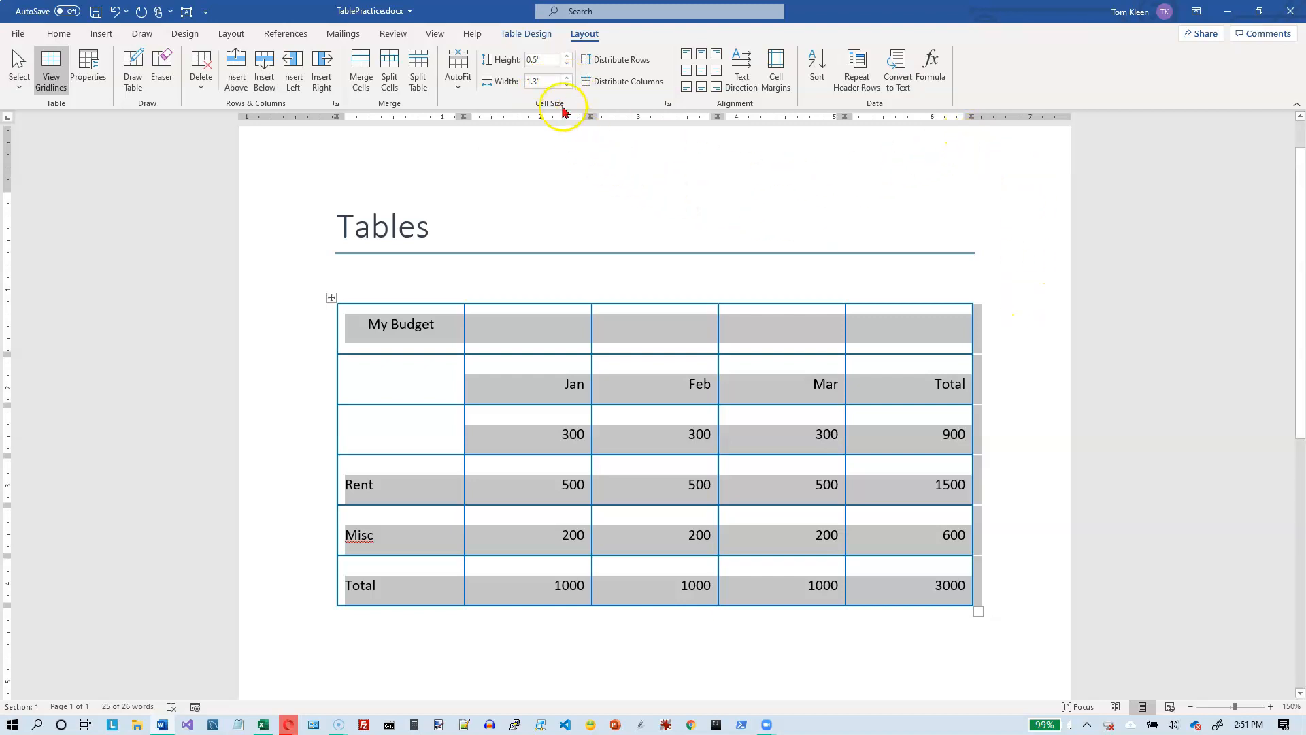
Step: Set the width of all columns in the selected table to 1.1"
left_click(568, 78)
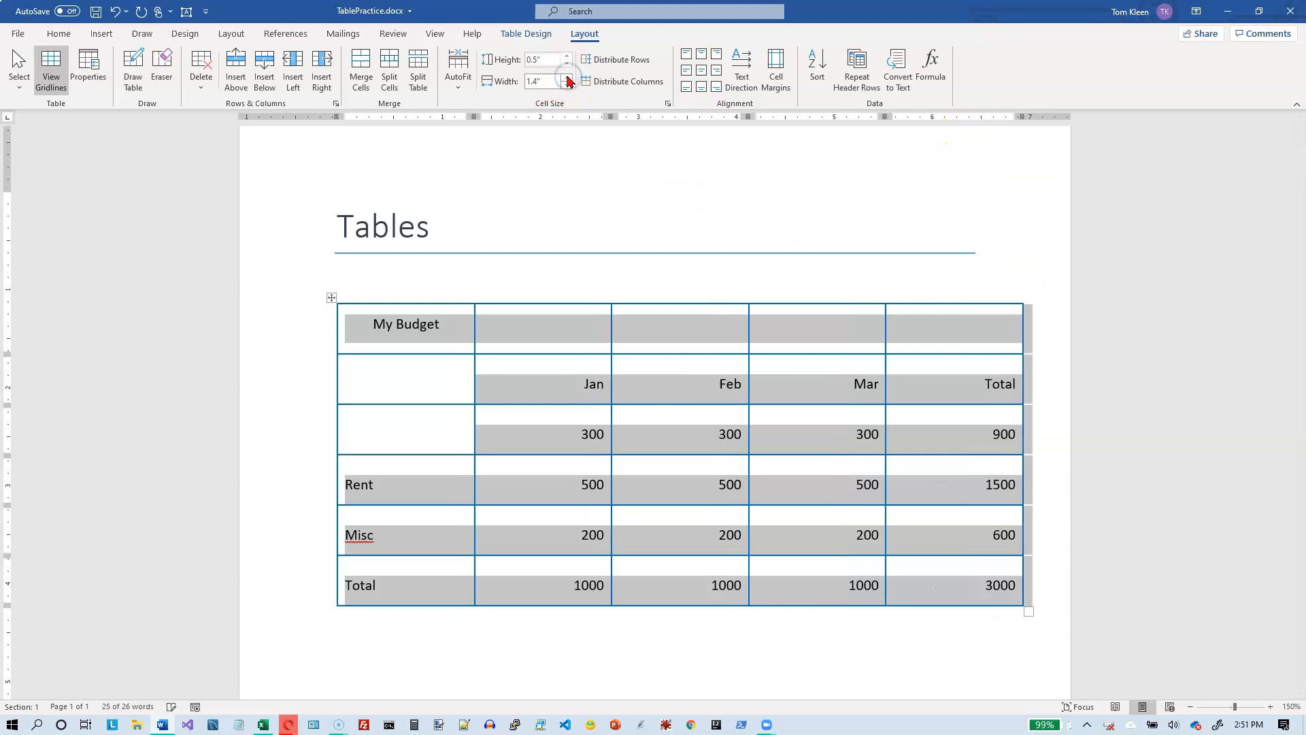
left_click(567, 85)
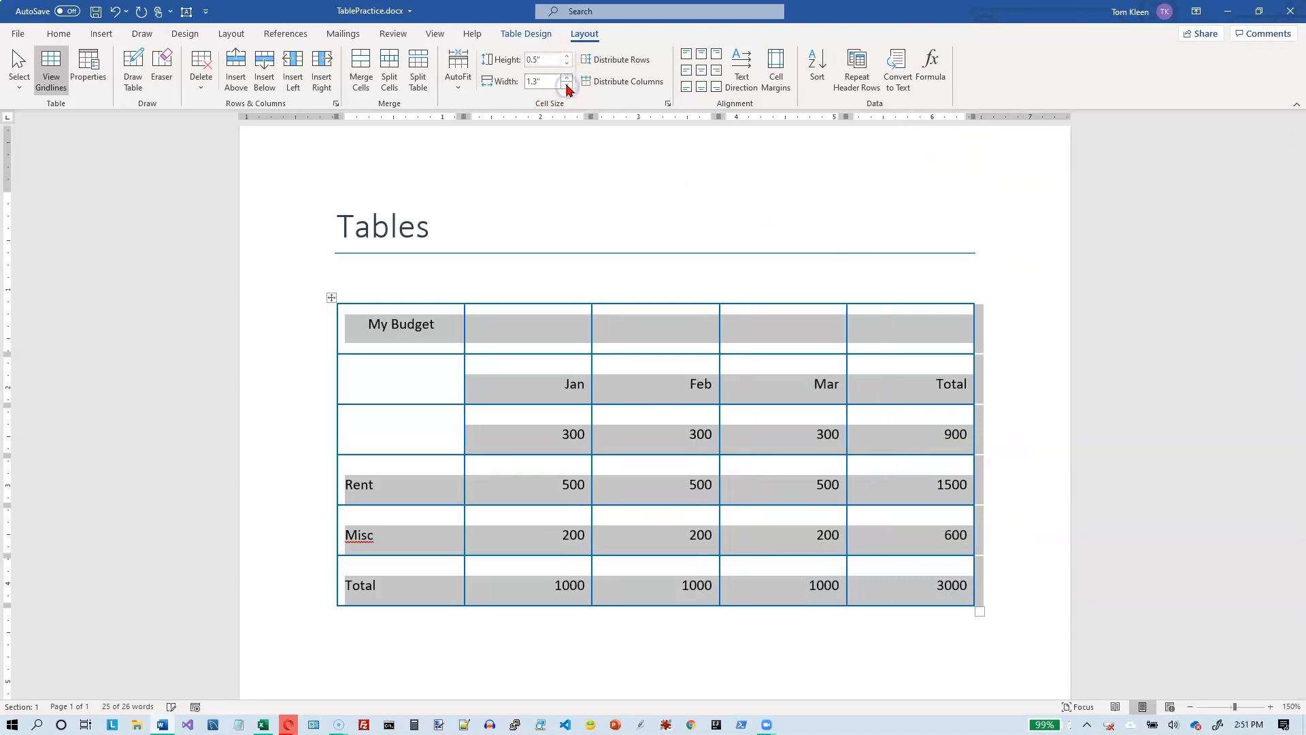
left_click(567, 85)
left_click(567, 85)
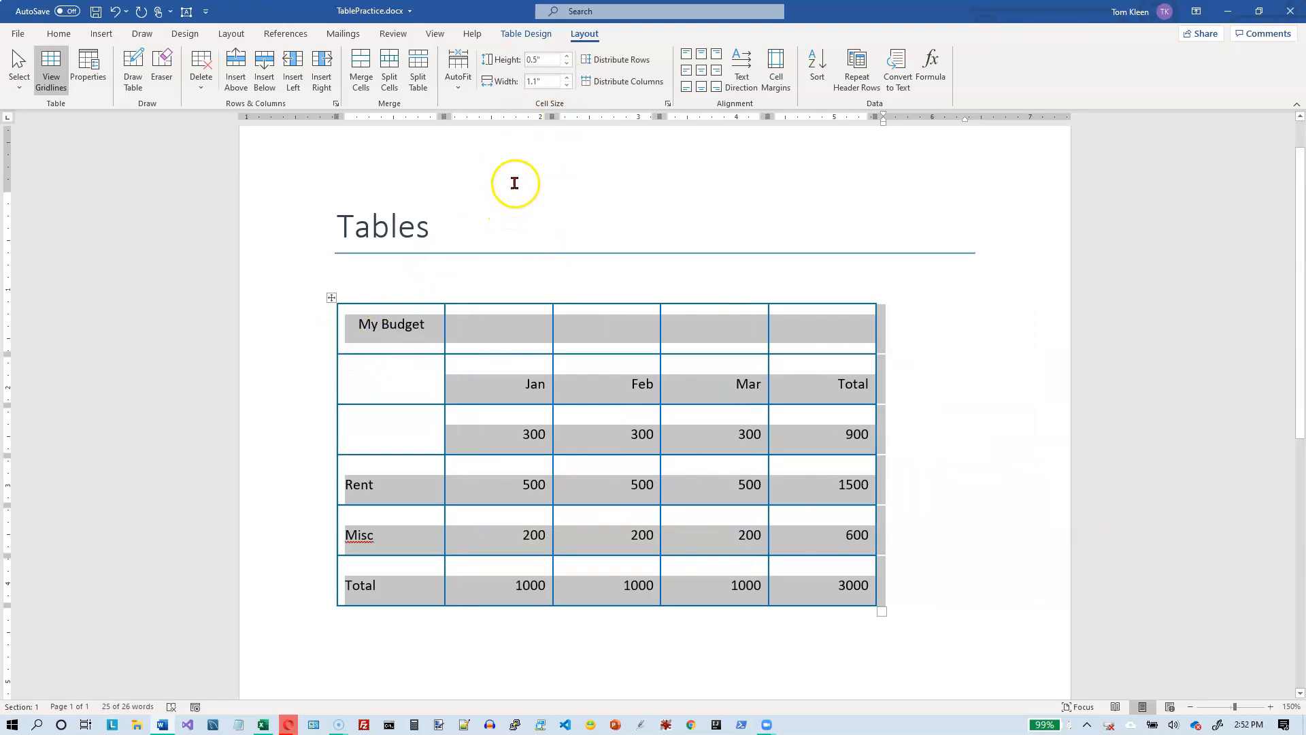
Step: Set the height of all rows in the selected table to 0.1"
left_click(567, 65)
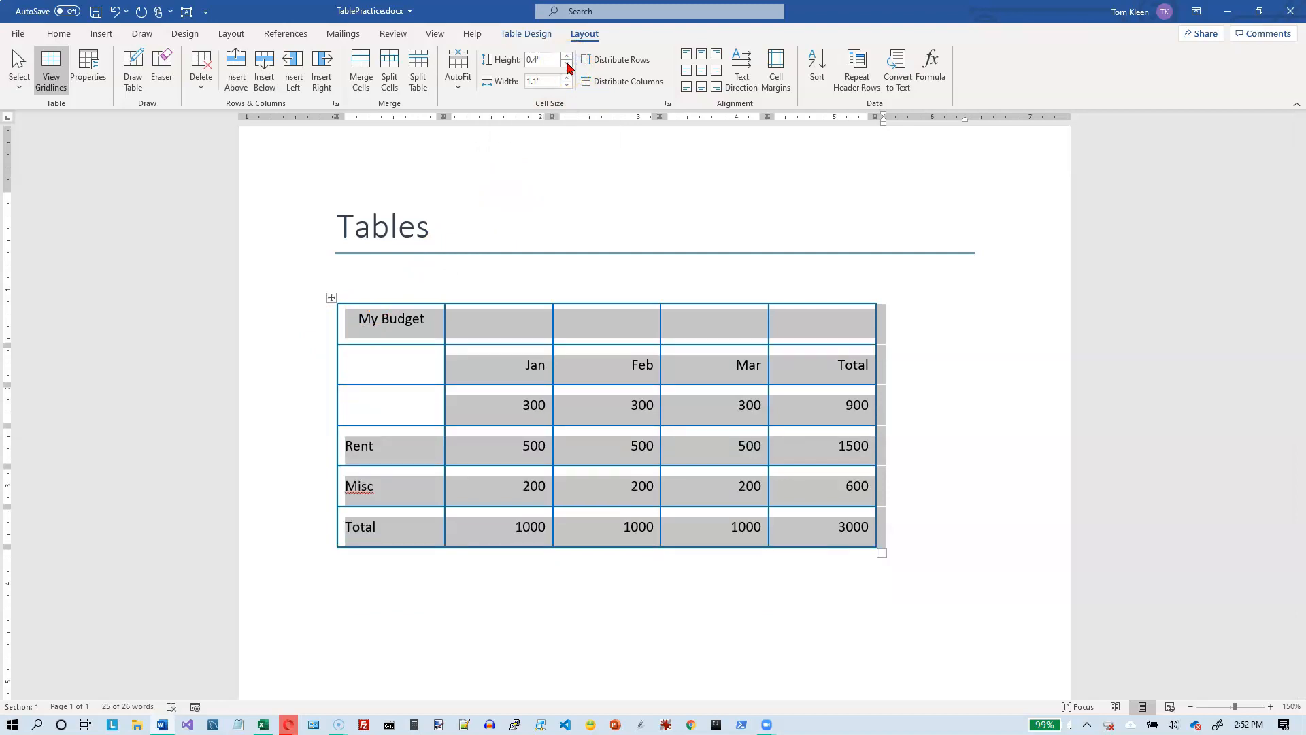
left_click(567, 65)
left_click(567, 64)
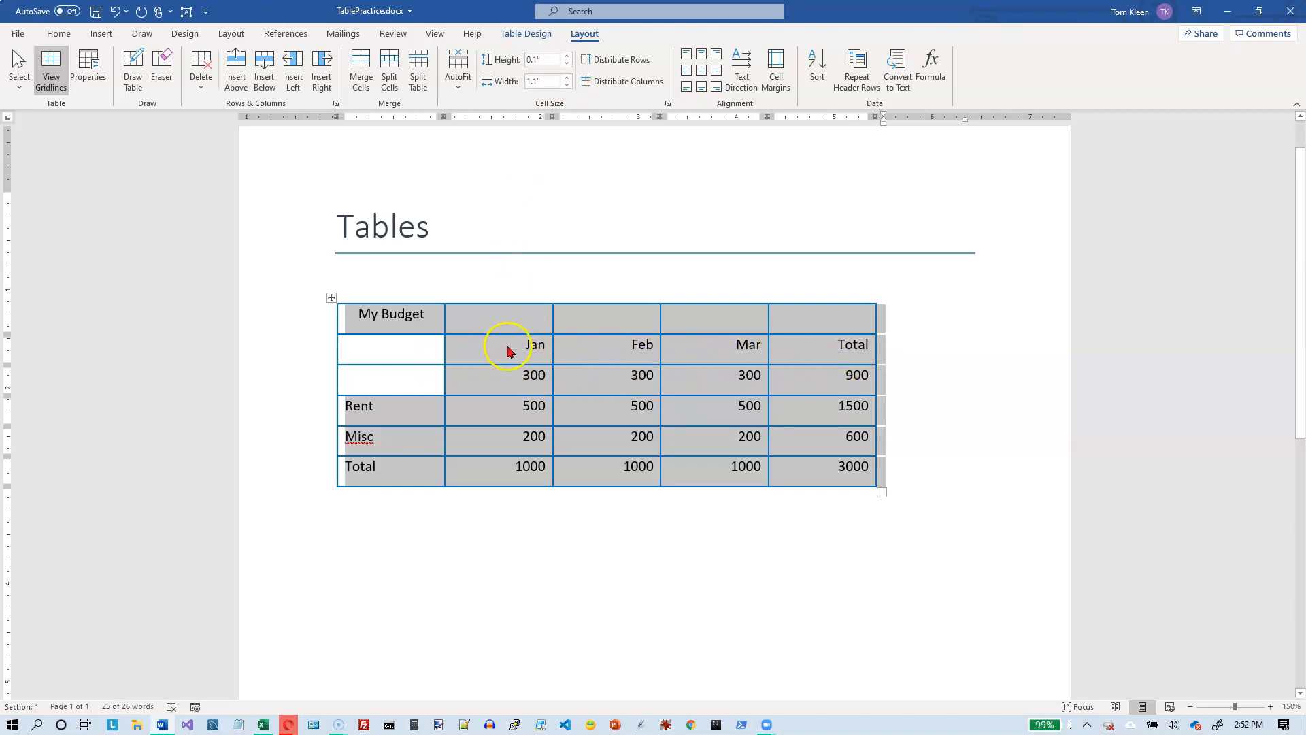
Step: Select the Jan heading, raise its paragraph spacing after to 18 pt, and return the spacing to 6 pt
left_click(528, 342)
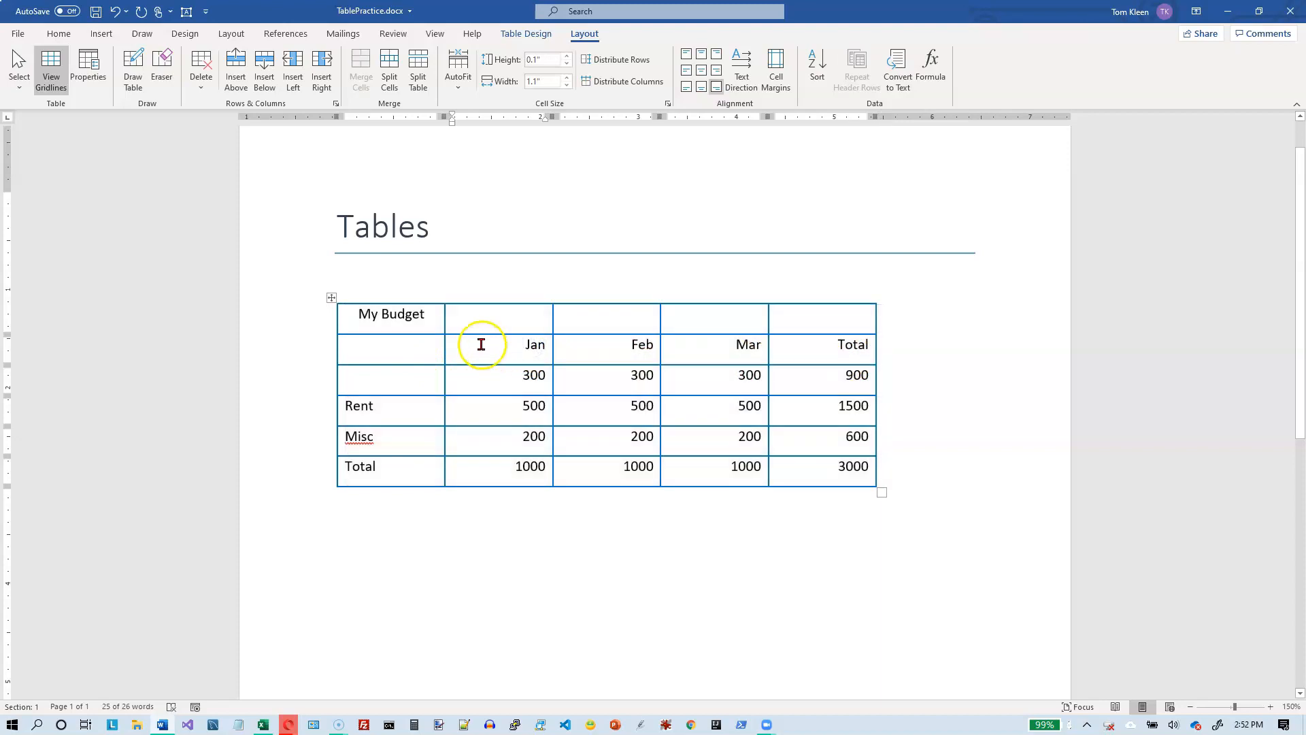
double_click(543, 341)
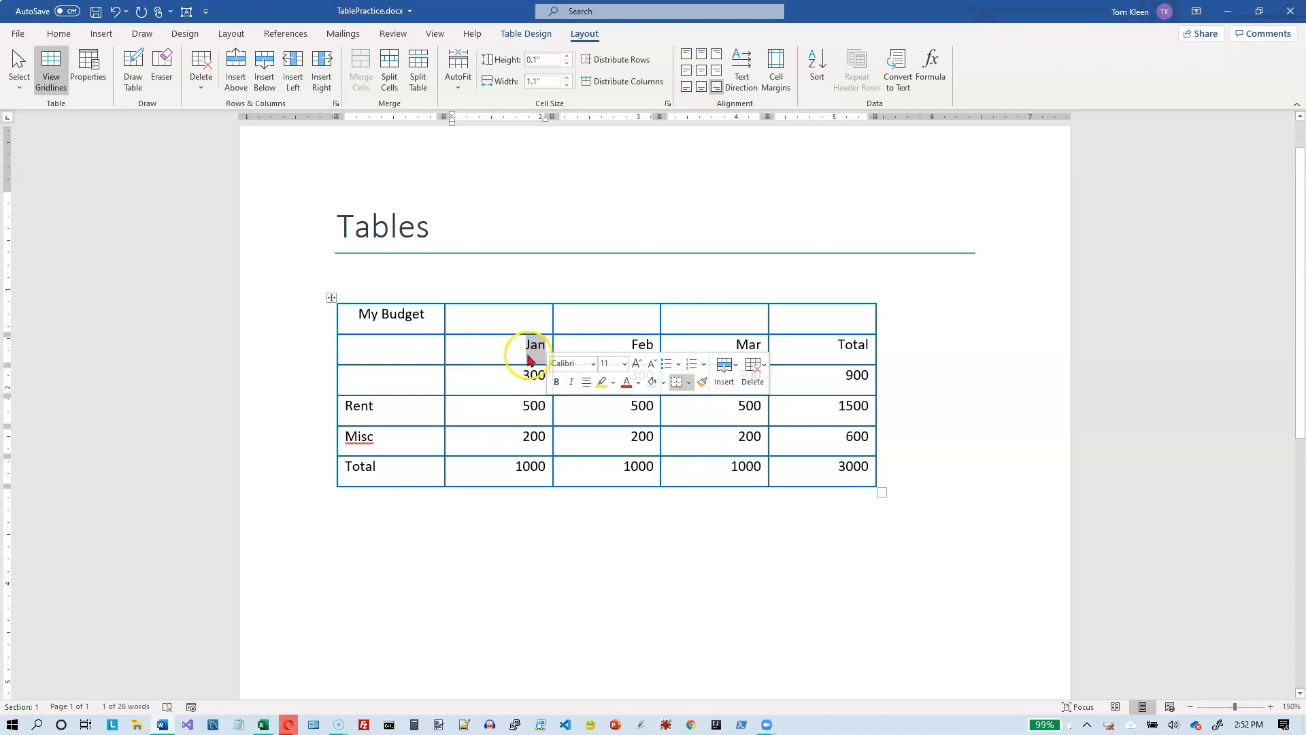
left_click(59, 34)
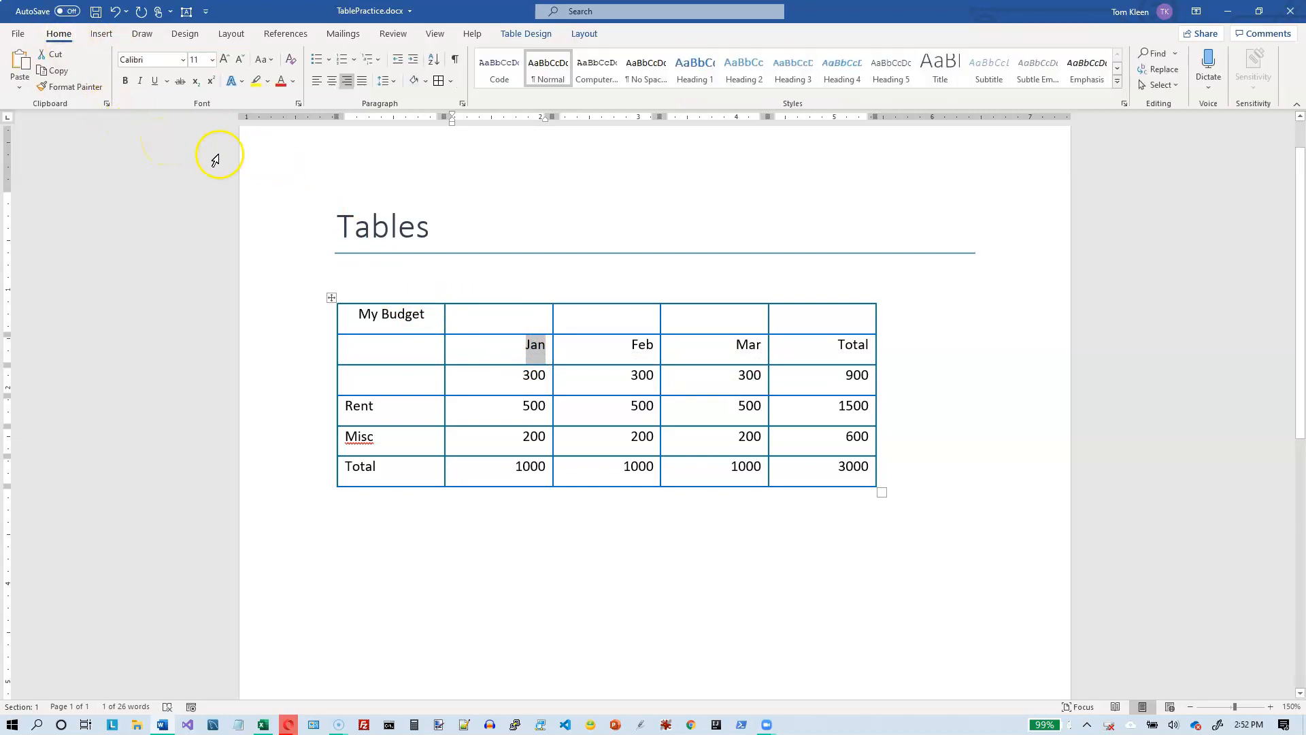
left_click(232, 36)
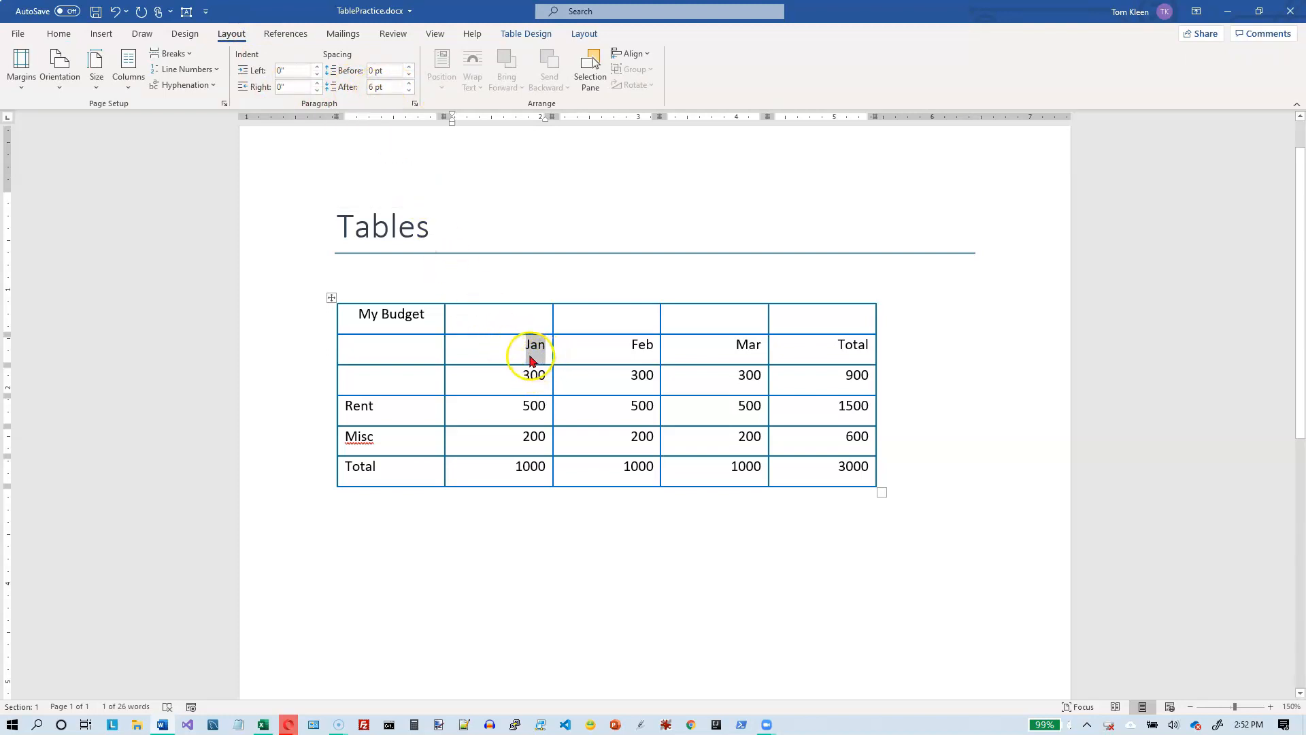
left_click(408, 84)
left_click(407, 84)
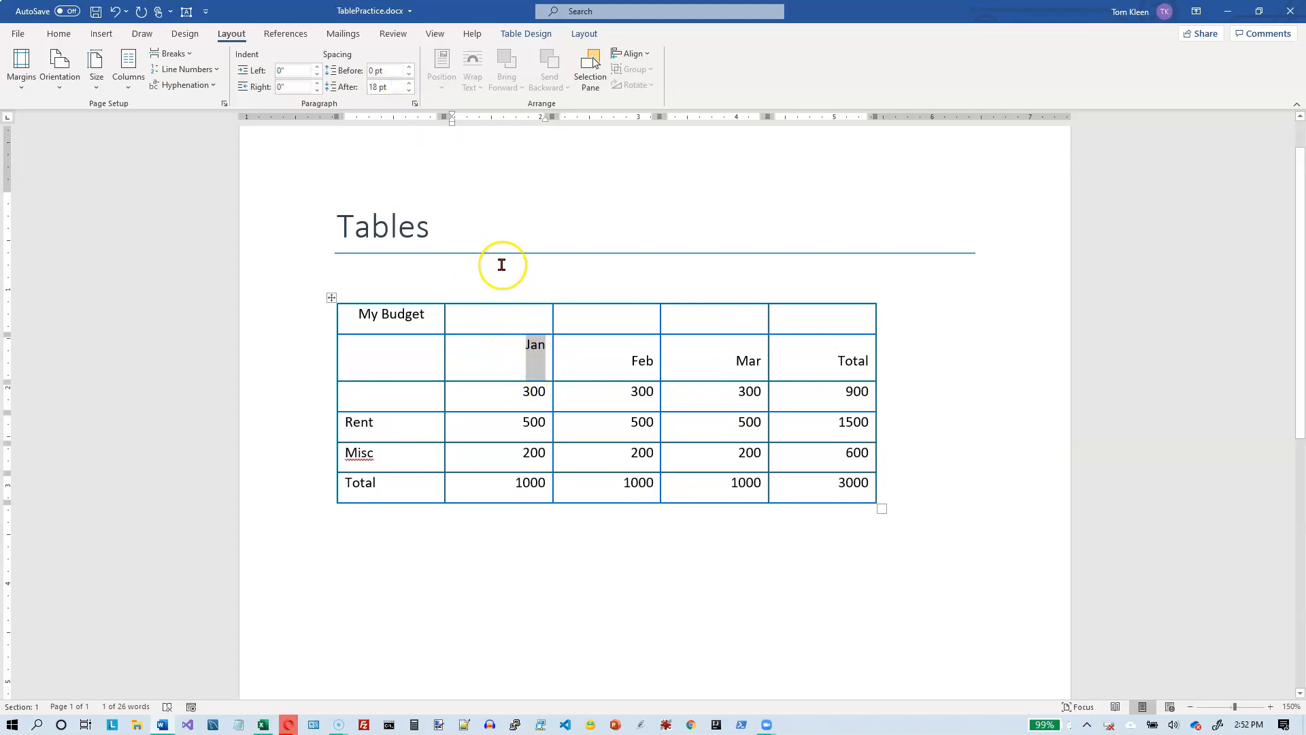
left_click(409, 91)
left_click(408, 91)
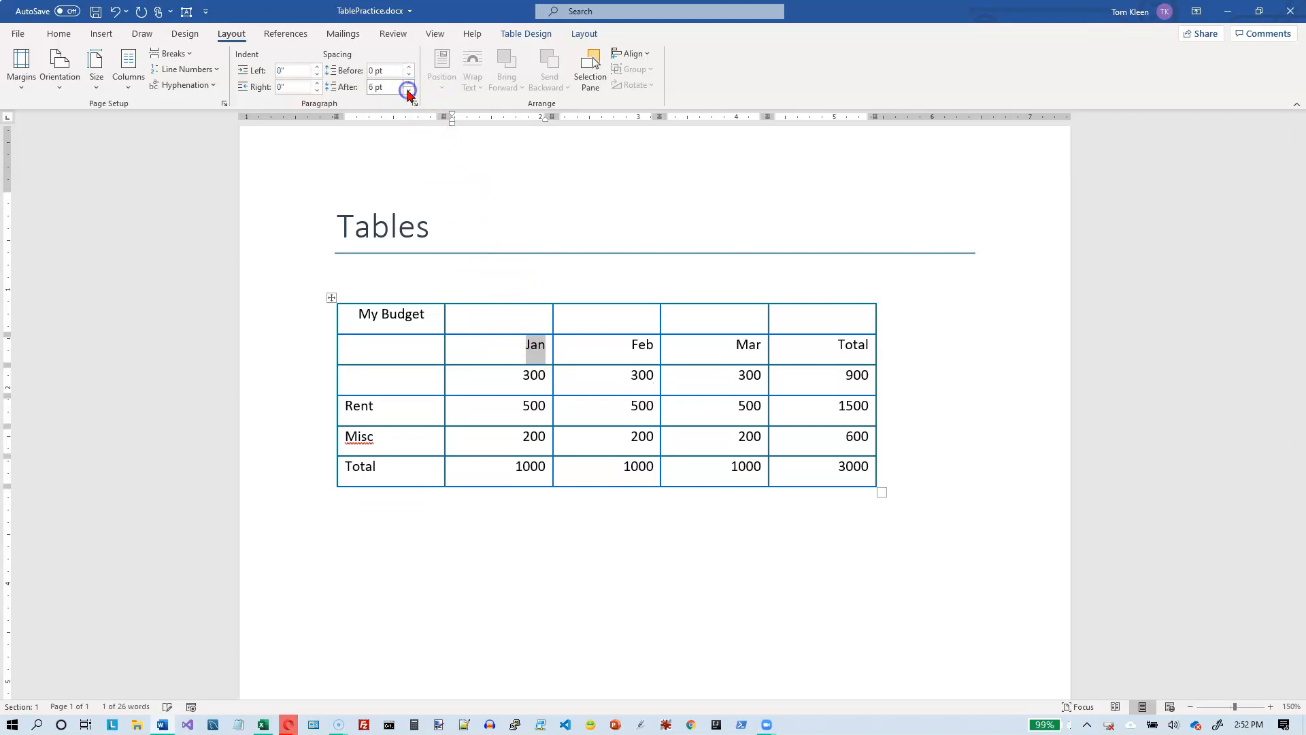
Step: Set the paragraph spacing after to 0 pt for the whole row of month headings
left_click(301, 347)
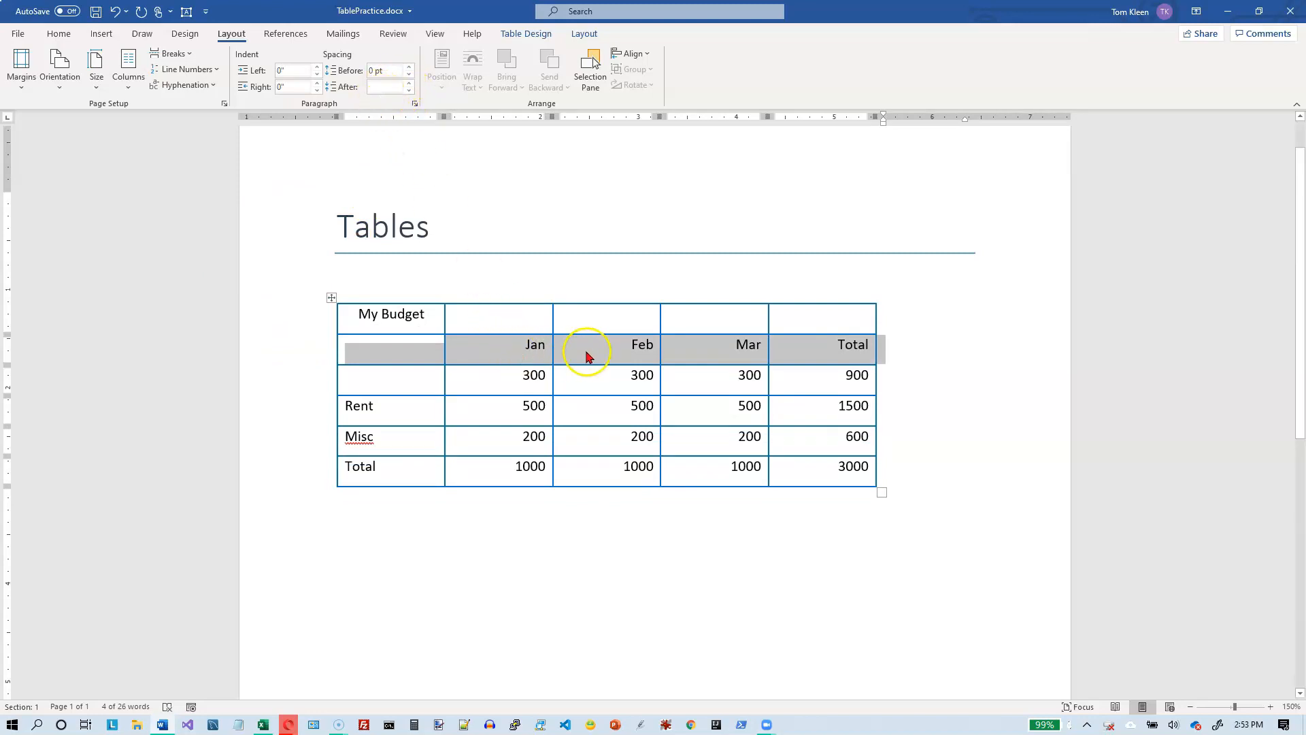
left_click(395, 86)
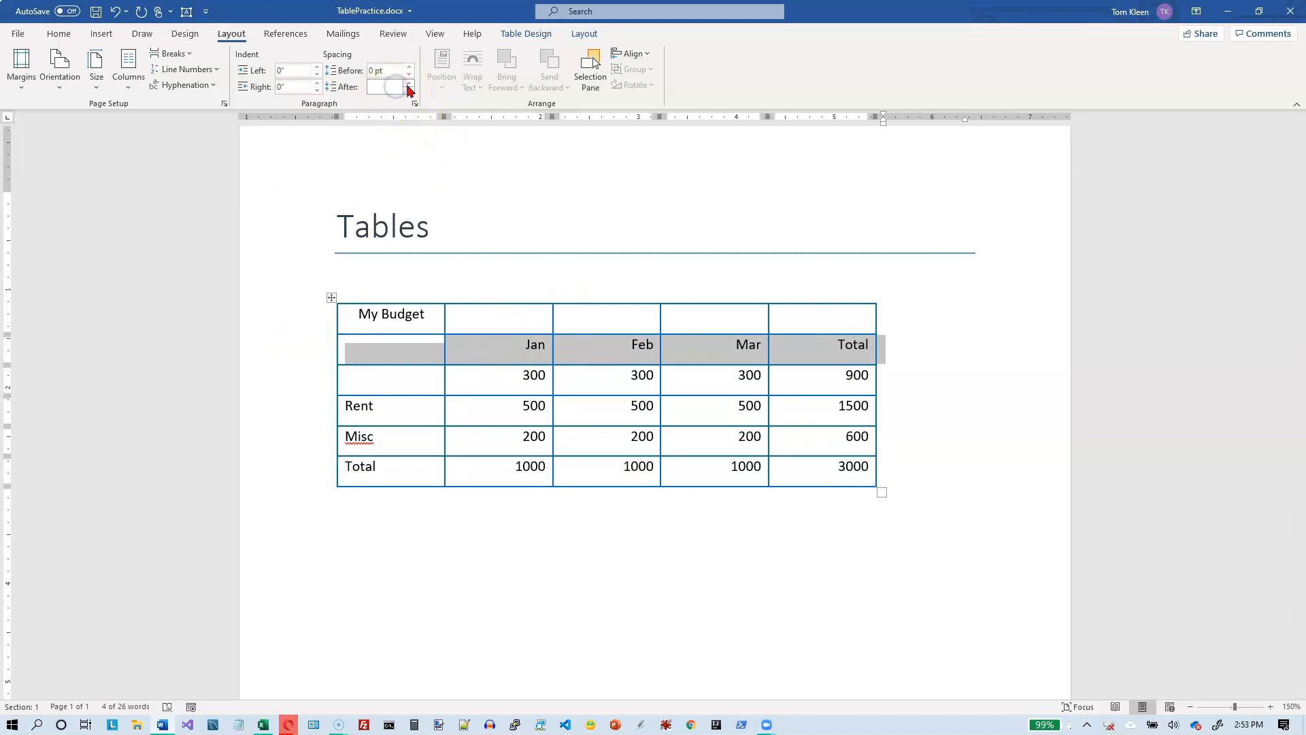
left_click(408, 87)
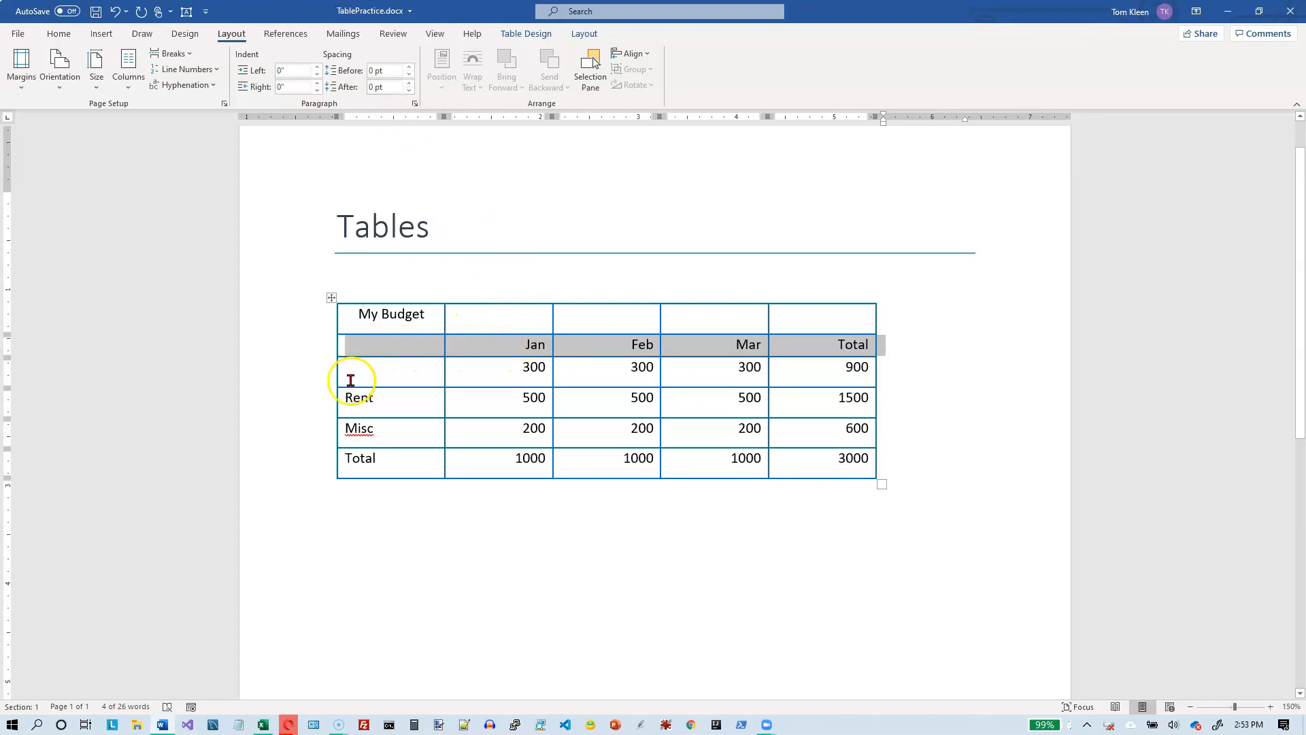
Step: Set the paragraph spacing after to 0 pt for the four rows below the month headings
left_click(328, 368)
left_click_drag(328, 368, 320, 457)
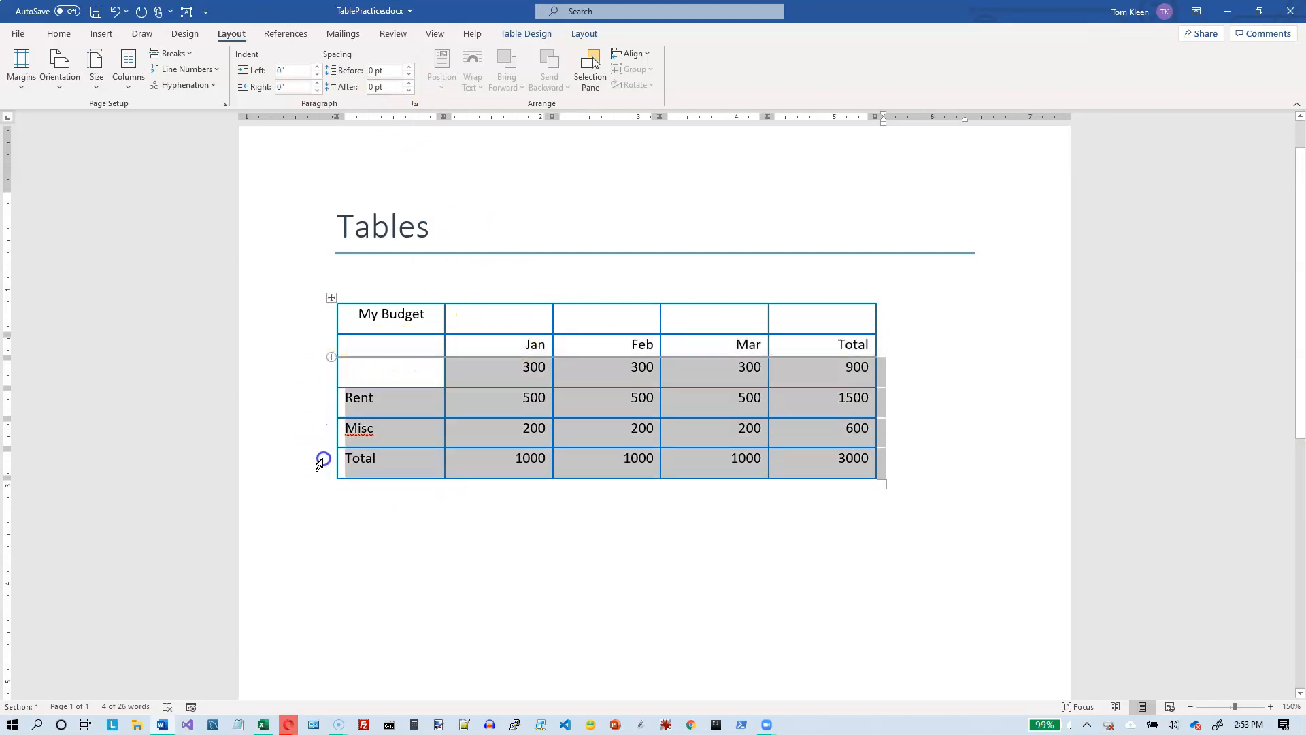
left_click(409, 90)
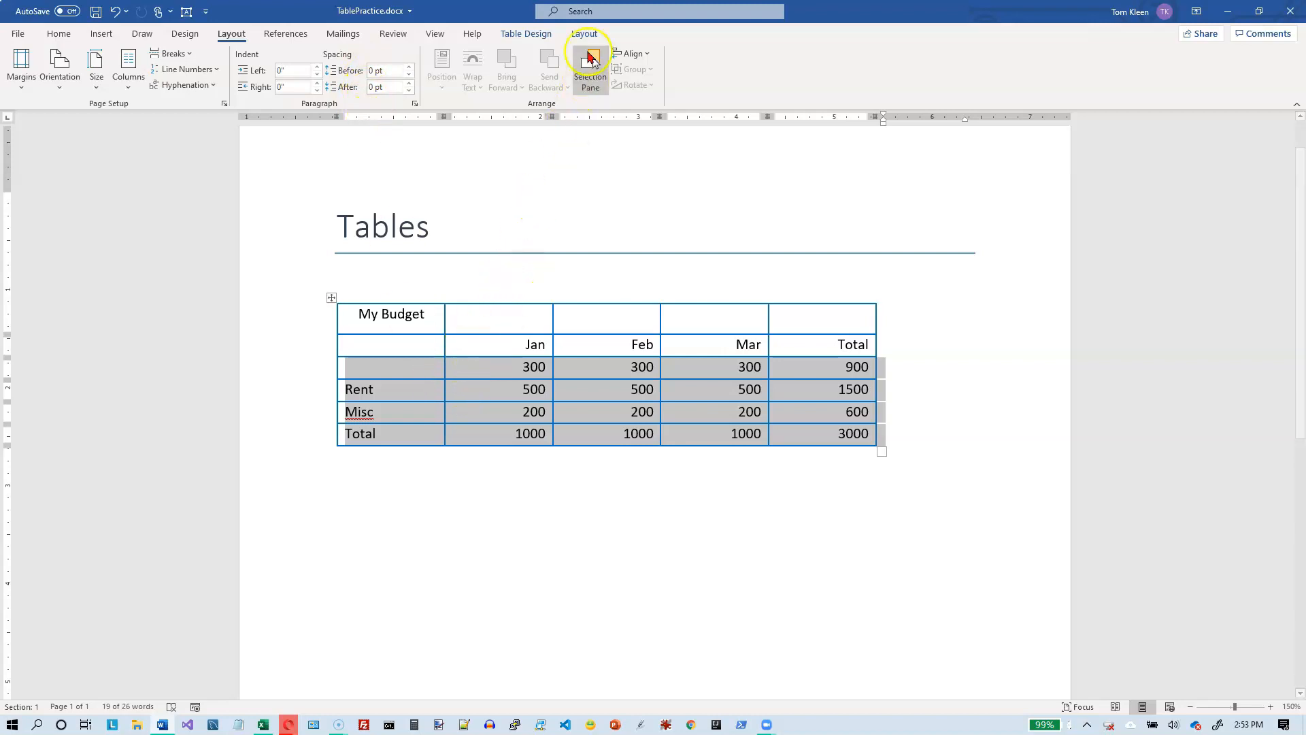
Step: Make the My Budget row about six times taller by moving its lower border down
left_click(589, 36)
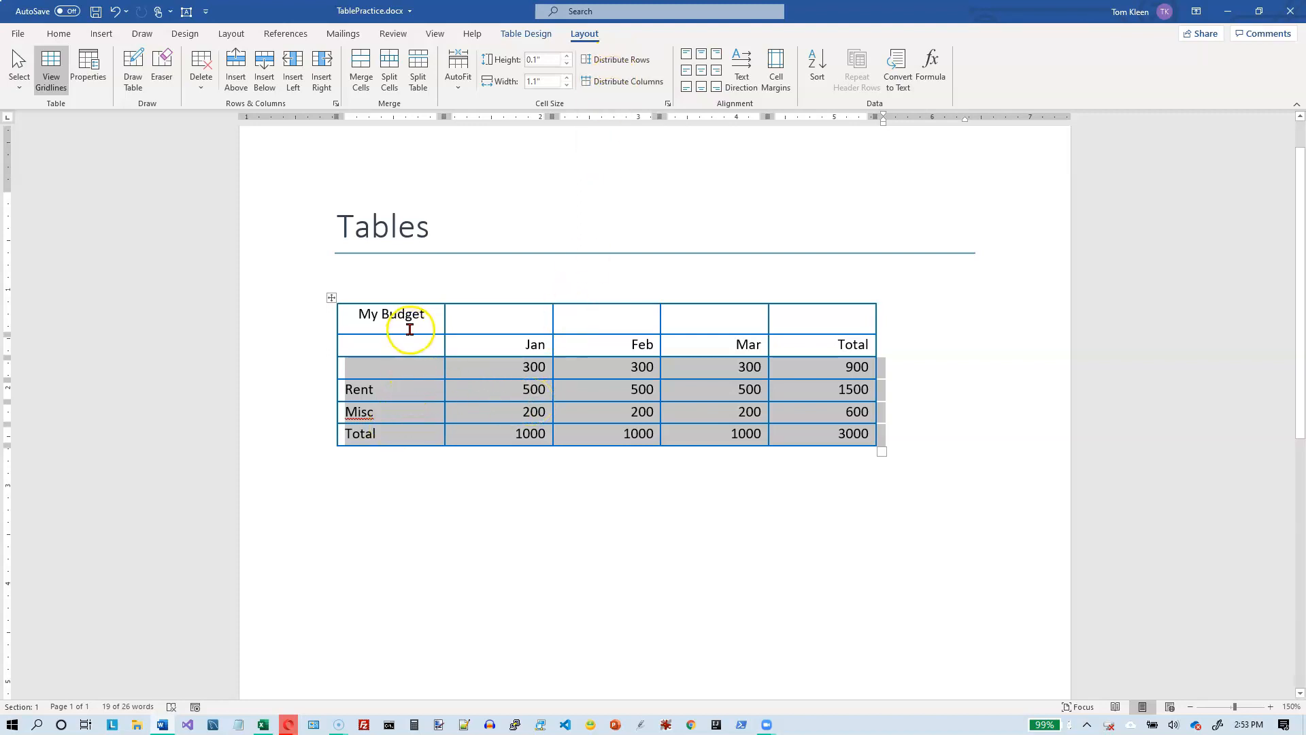
left_click_drag(410, 334, 400, 486)
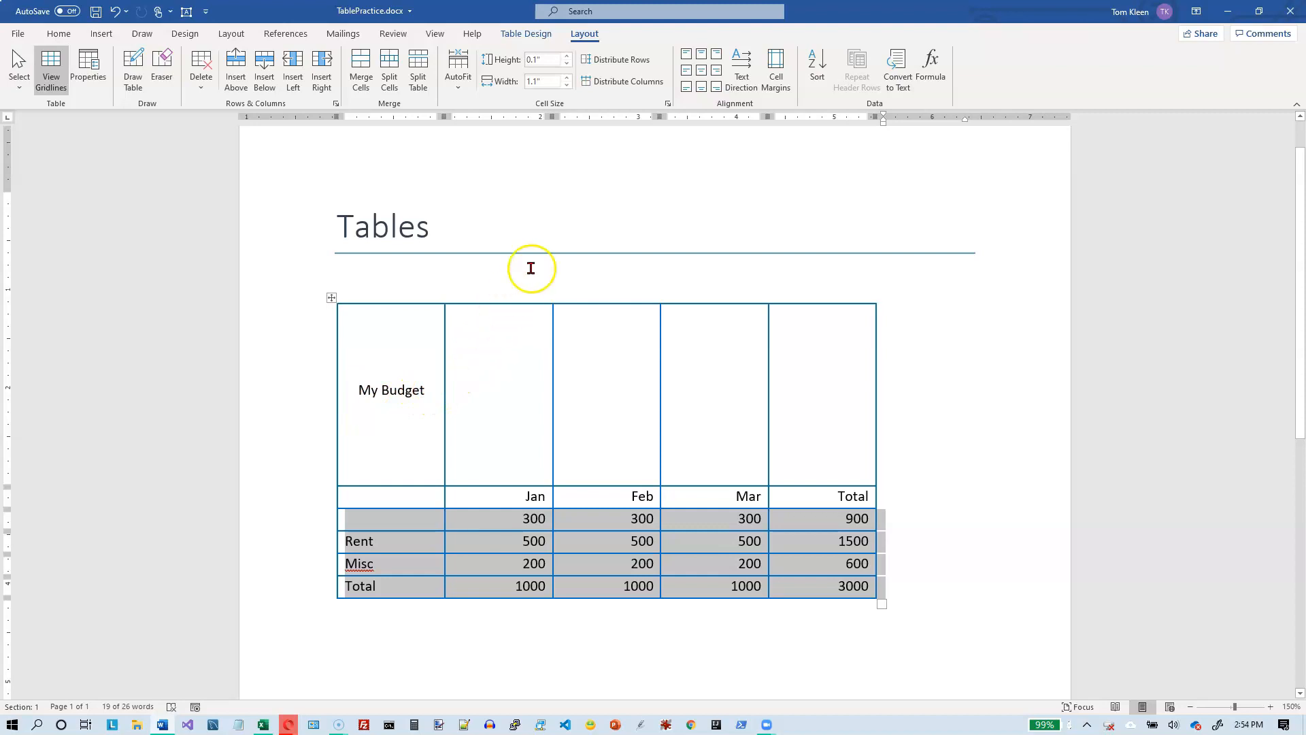
Step: Select the whole budget table and distribute its rows to equal heights
left_click(617, 60)
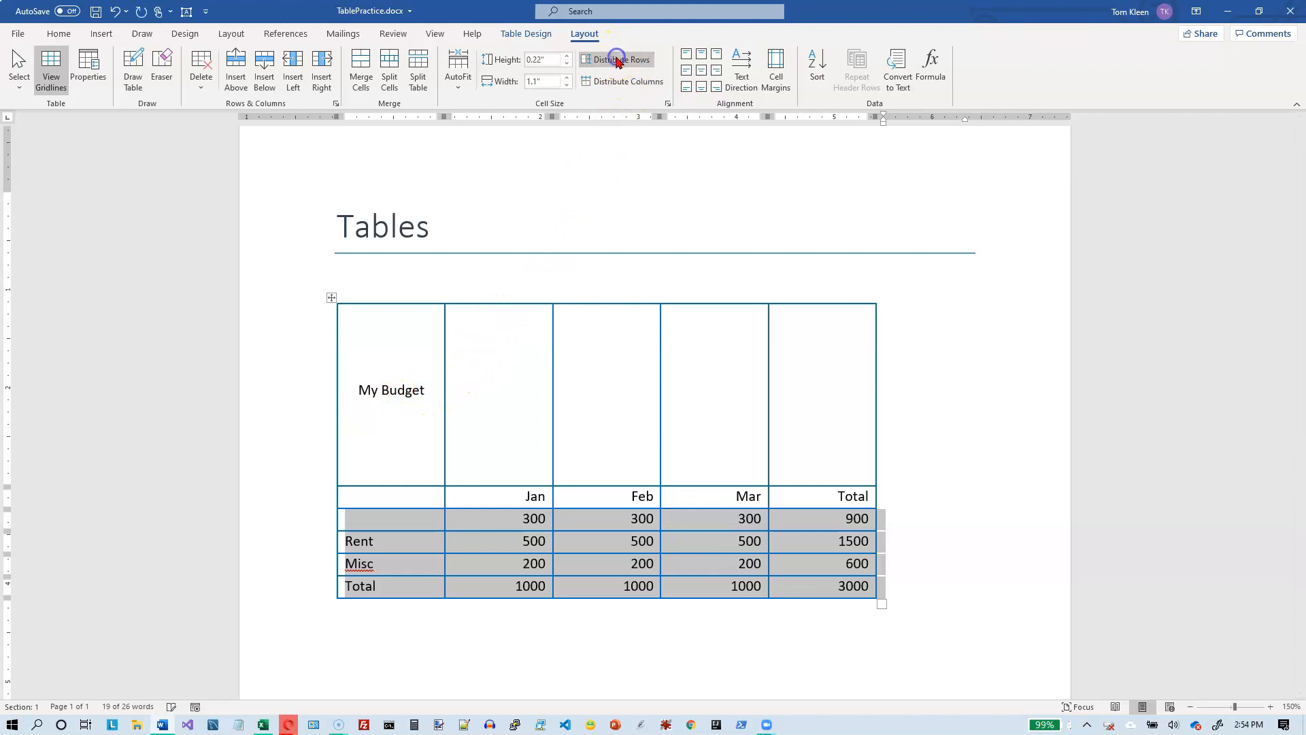
left_click(376, 496)
left_click(375, 407)
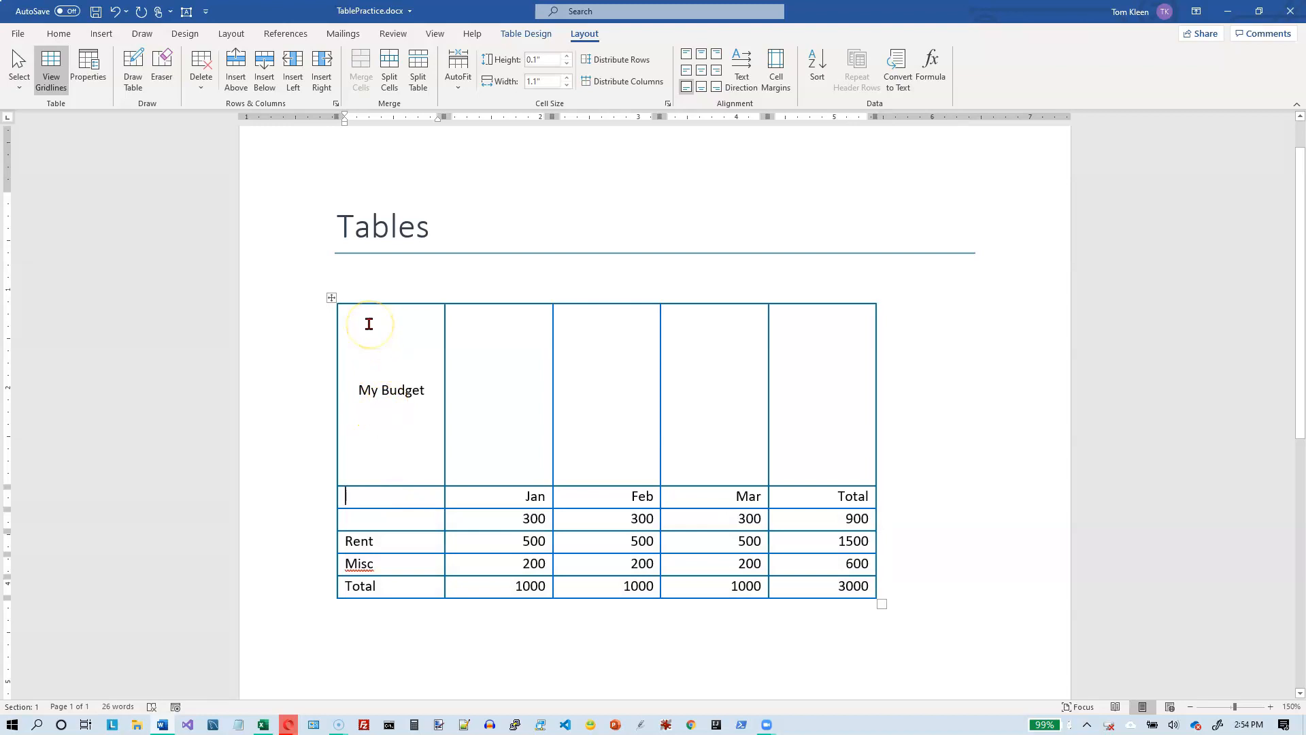
left_click(331, 300)
left_click(609, 61)
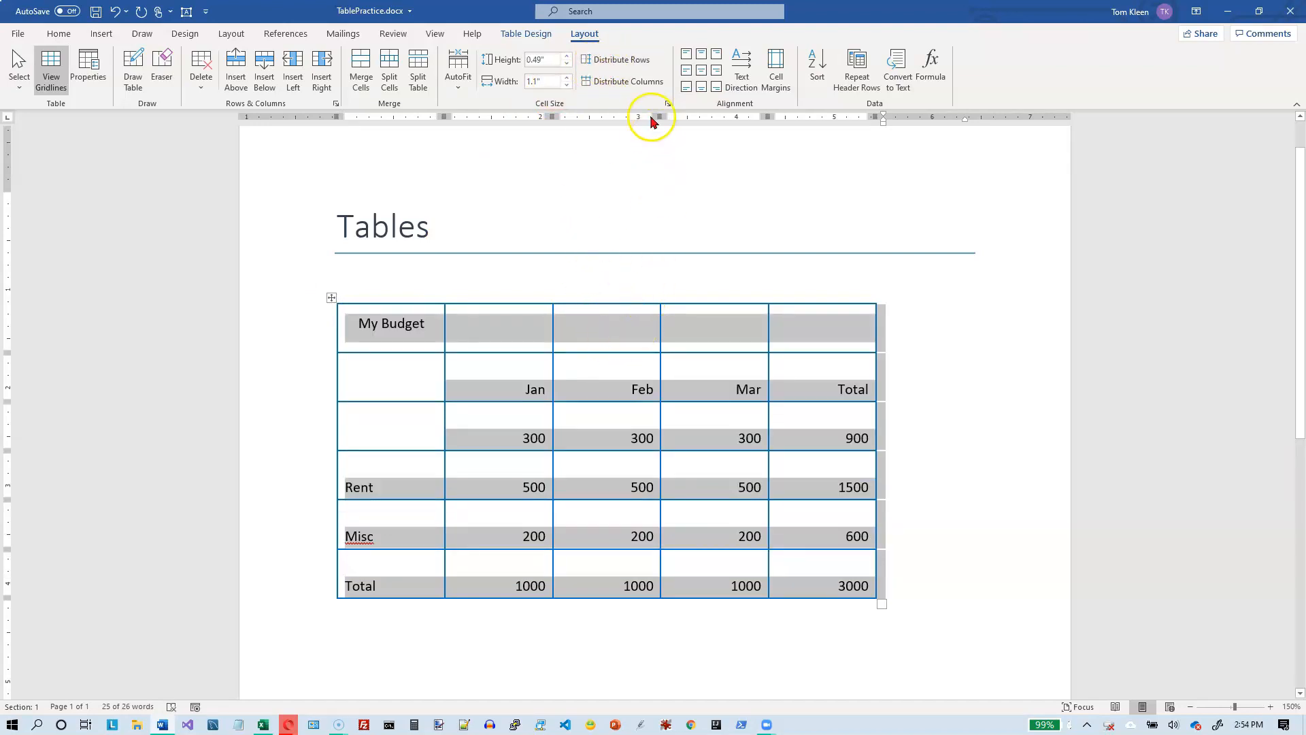
Step: Widen the table's last column out to the page's text margin and distribute all columns to equal widths
left_click_drag(874, 332, 975, 337)
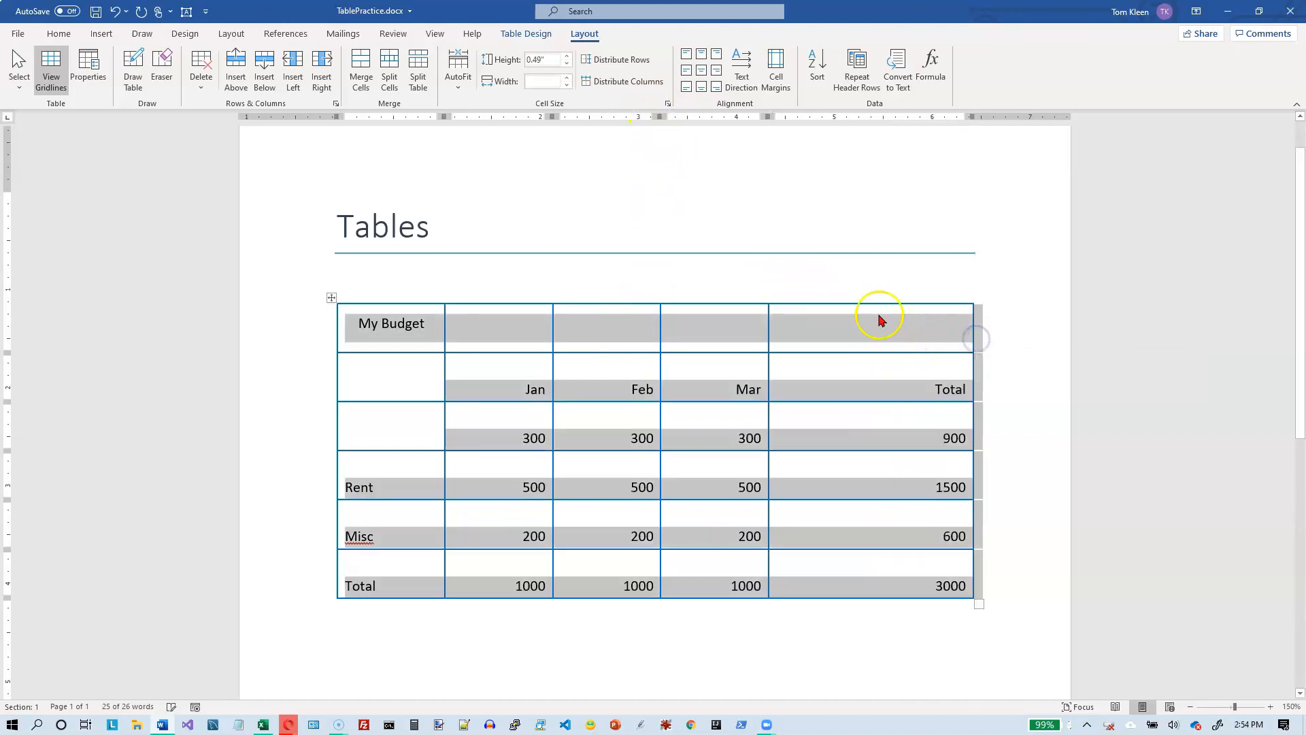
left_click(604, 82)
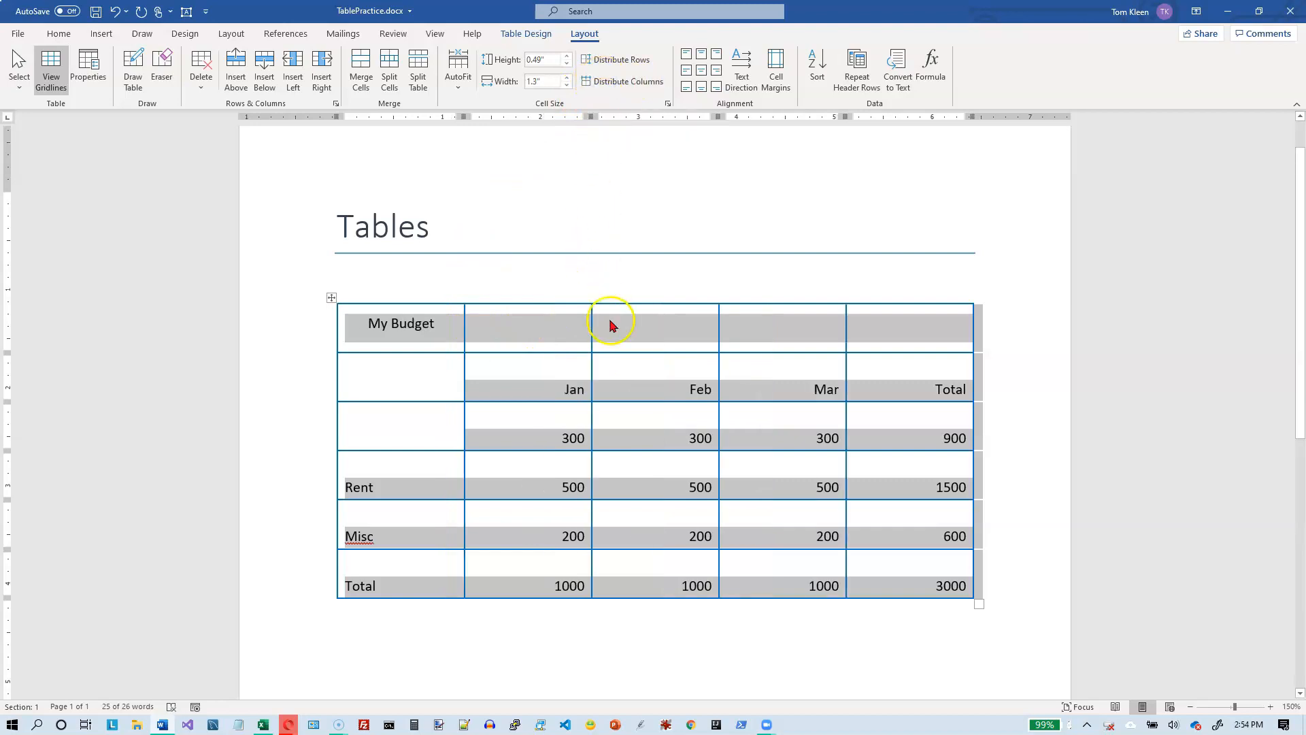